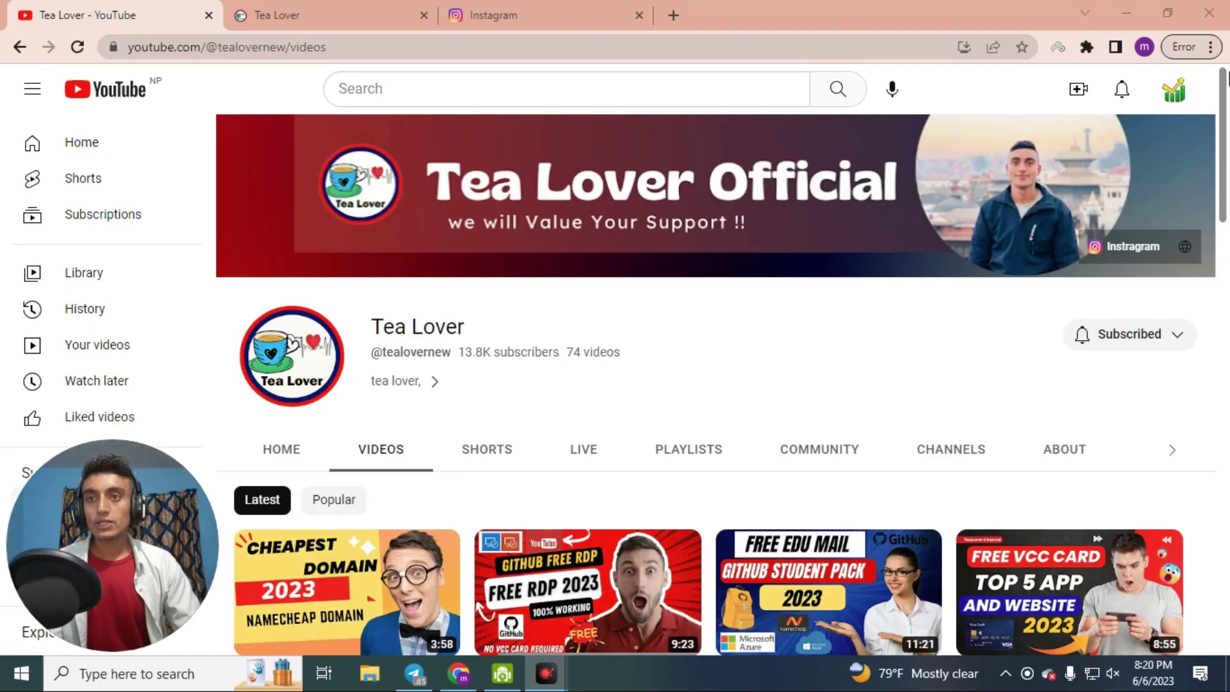
Scroll through the YouTube page, then switch to the Tea Lover Instagram profile tab.
{"action": "scroll", "coordinate": [870, 448], "scroll_direction": "down", "scroll_amount": 6}
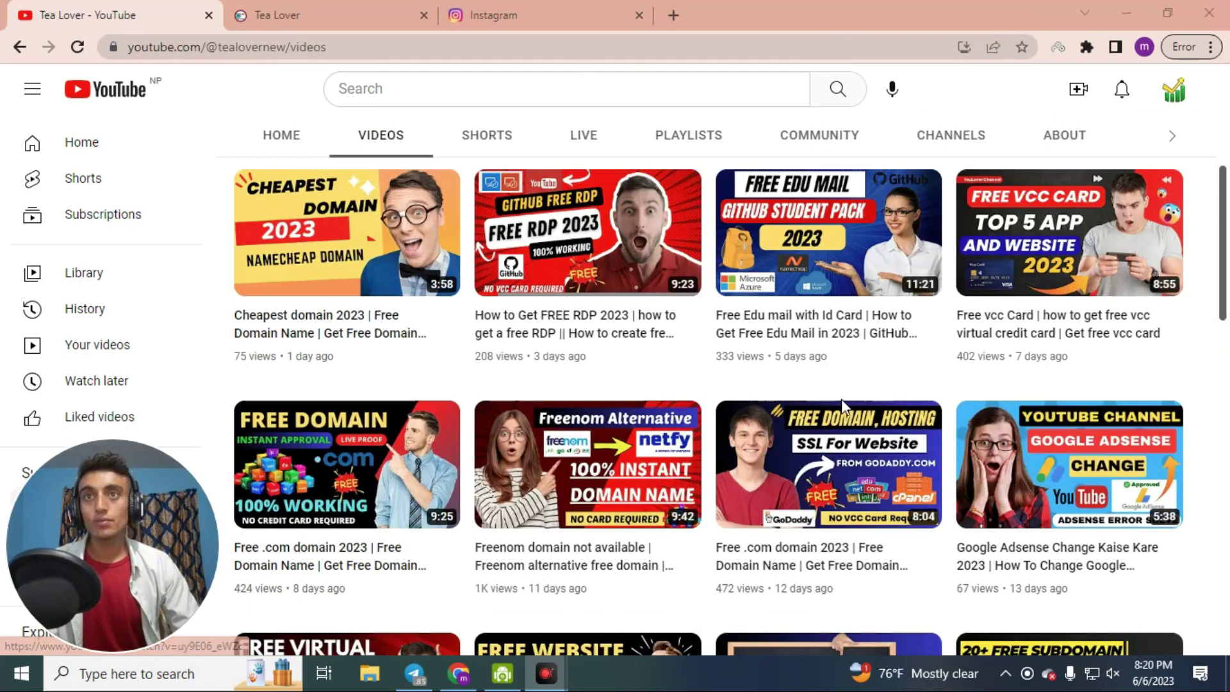
{"action": "scroll", "coordinate": [761, 441], "scroll_direction": "down", "scroll_amount": 5}
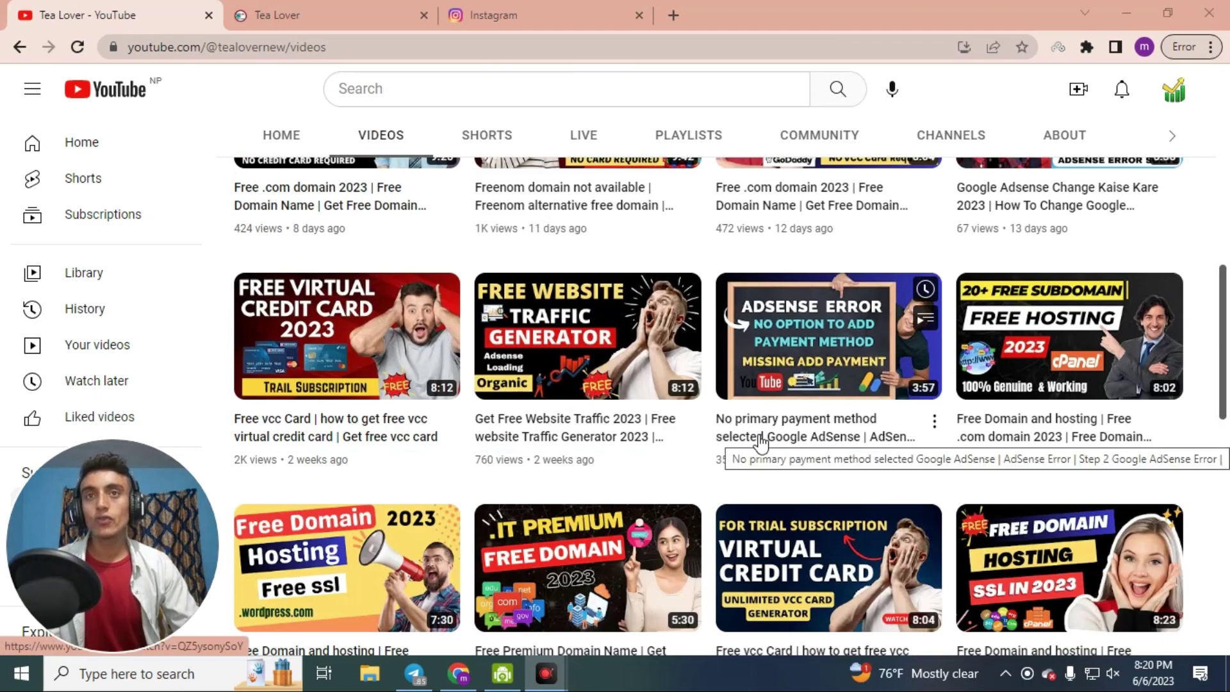
{"action": "scroll", "coordinate": [768, 431], "scroll_direction": "down", "scroll_amount": 2}
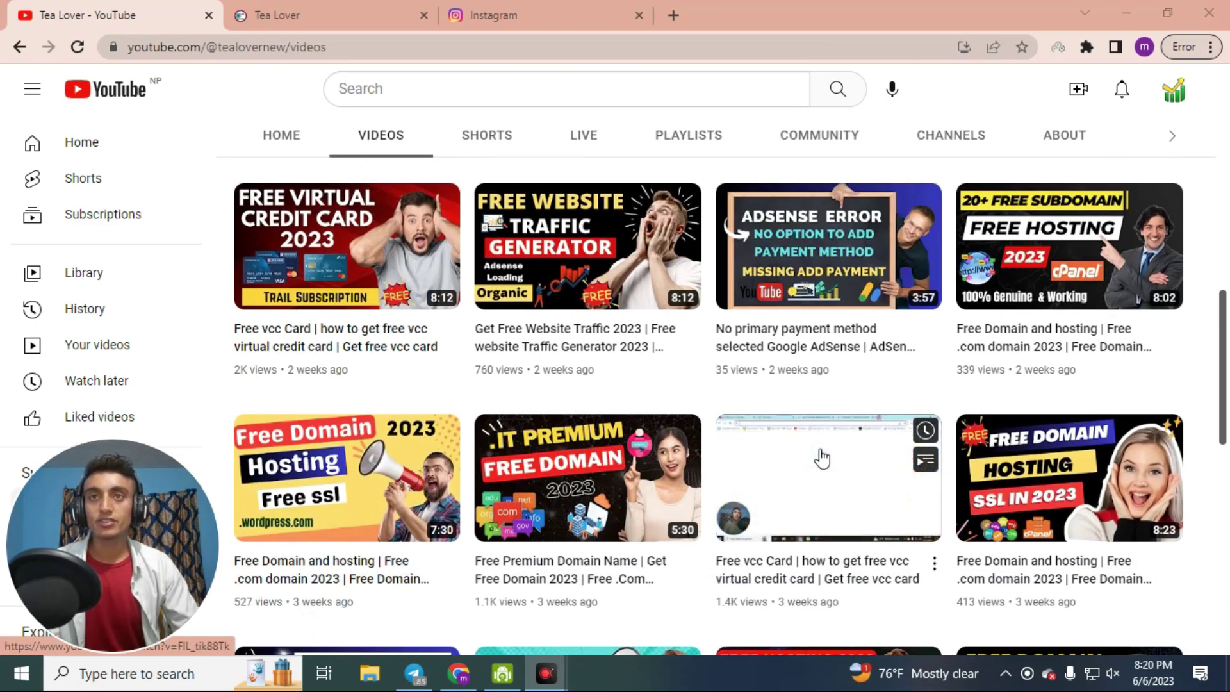
{"action": "scroll", "coordinate": [817, 452], "scroll_direction": "up", "scroll_amount": 4}
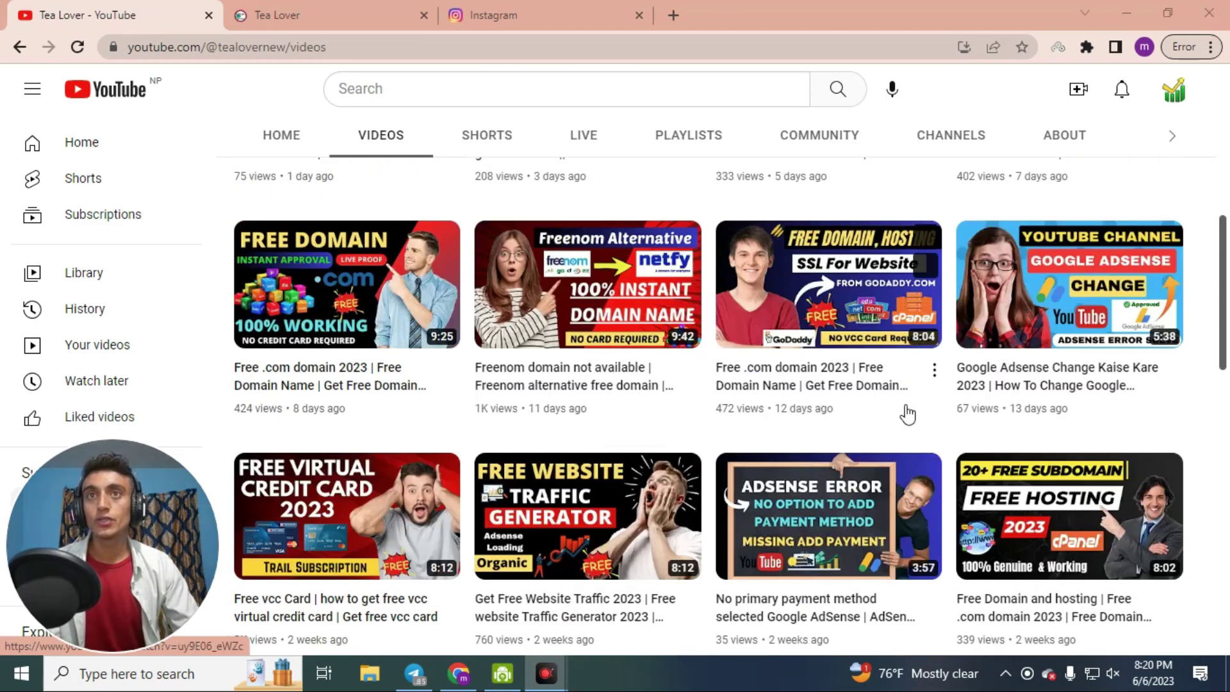
{"action": "scroll", "coordinate": [804, 445], "scroll_direction": "down", "scroll_amount": 6}
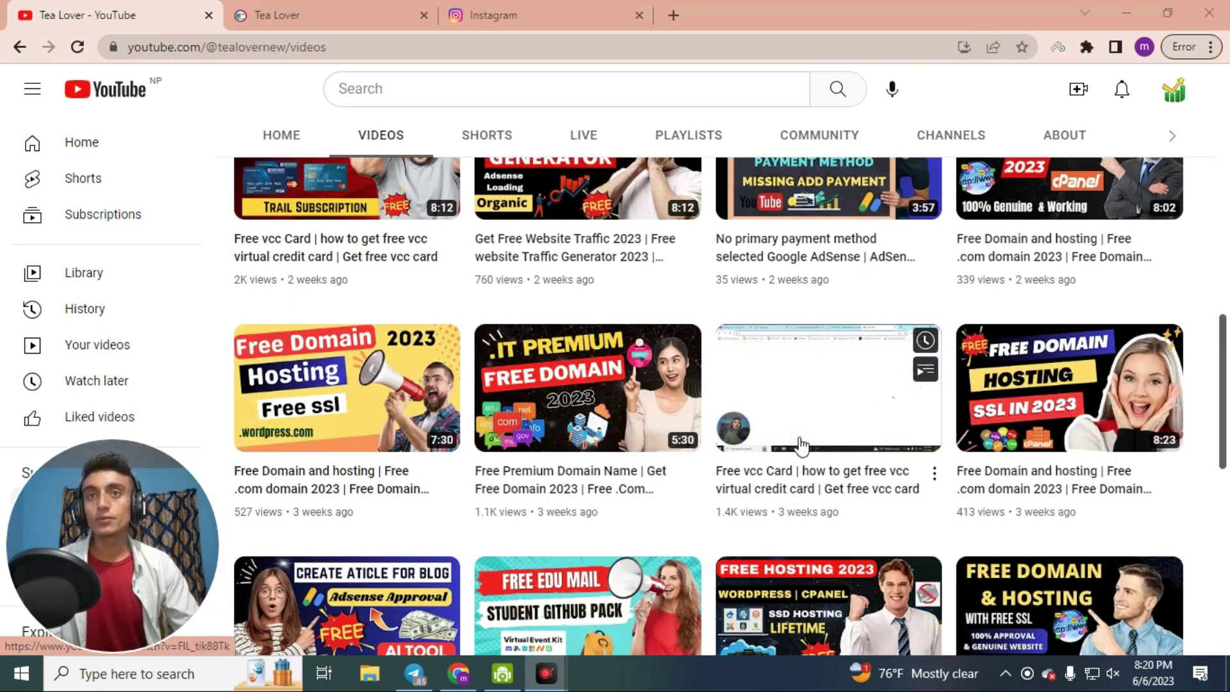
{"action": "scroll", "coordinate": [921, 494], "scroll_direction": "down", "scroll_amount": 4}
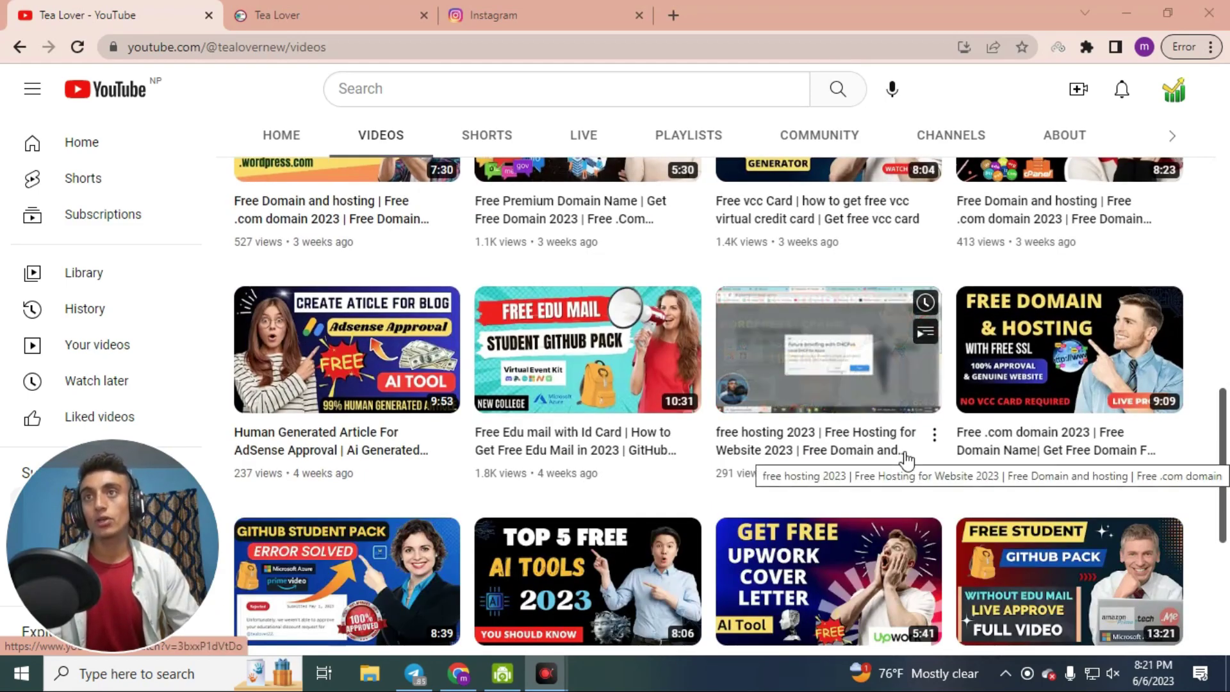
{"action": "scroll", "coordinate": [747, 439], "scroll_direction": "down", "scroll_amount": 5}
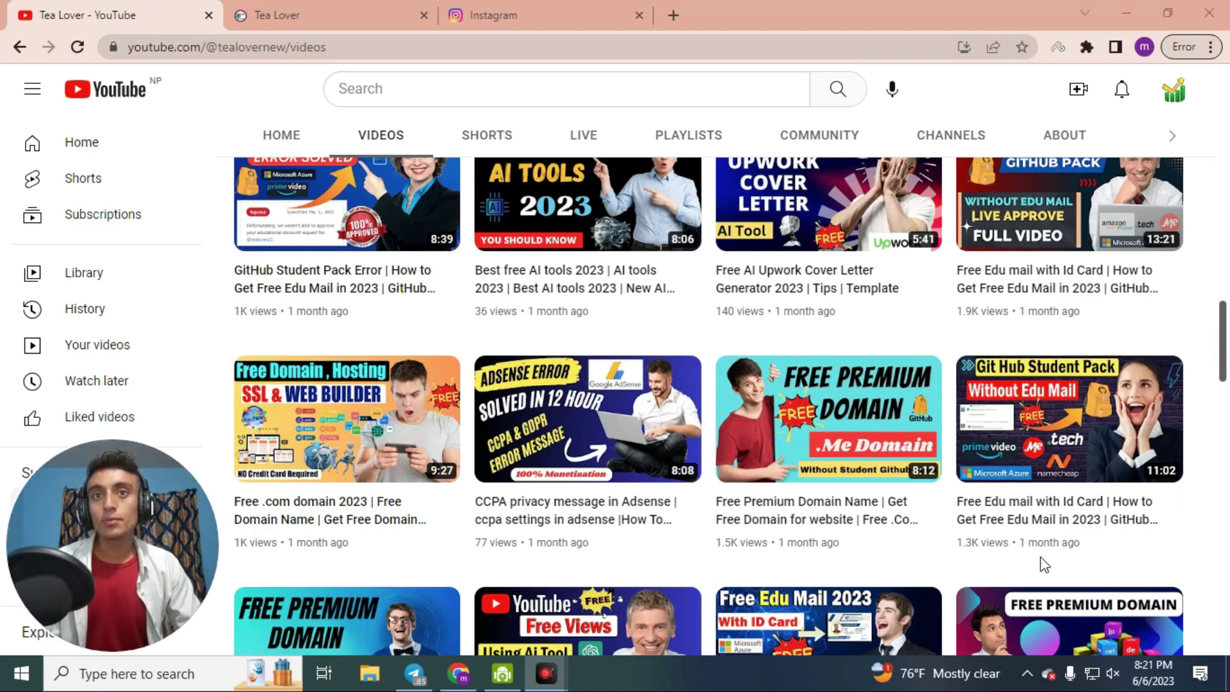
{"action": "scroll", "coordinate": [919, 506], "scroll_direction": "up", "scroll_amount": 7}
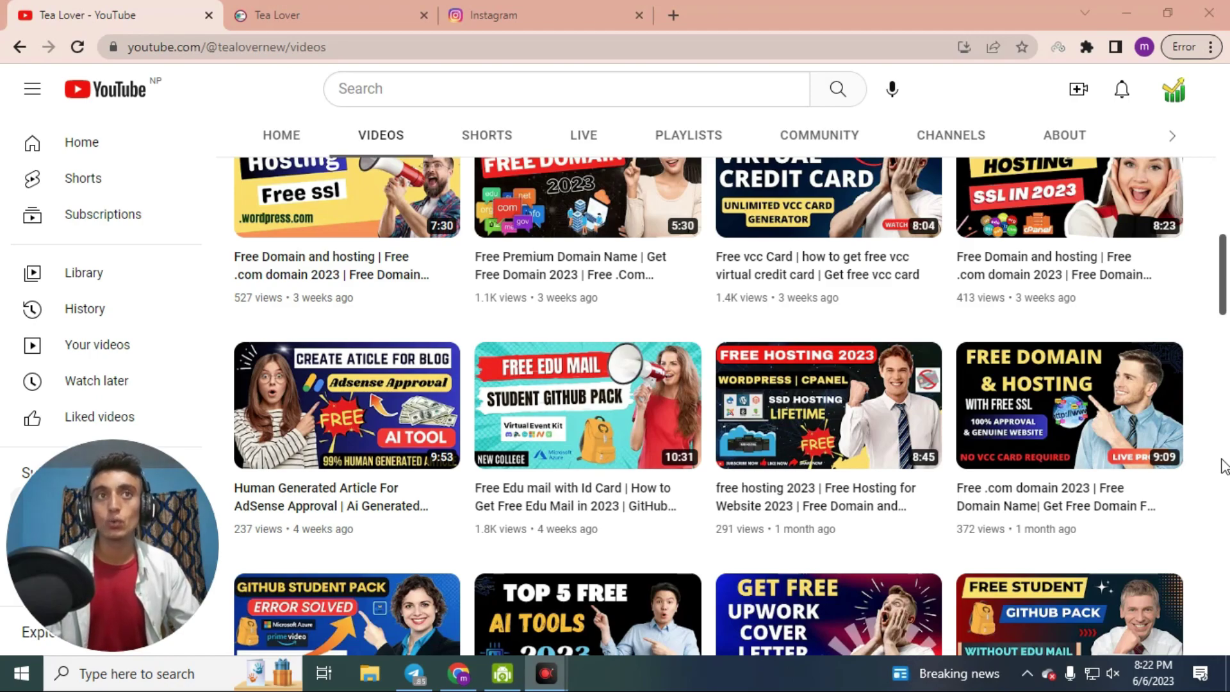
{"action": "scroll", "coordinate": [1223, 466], "scroll_direction": "up", "scroll_amount": 4}
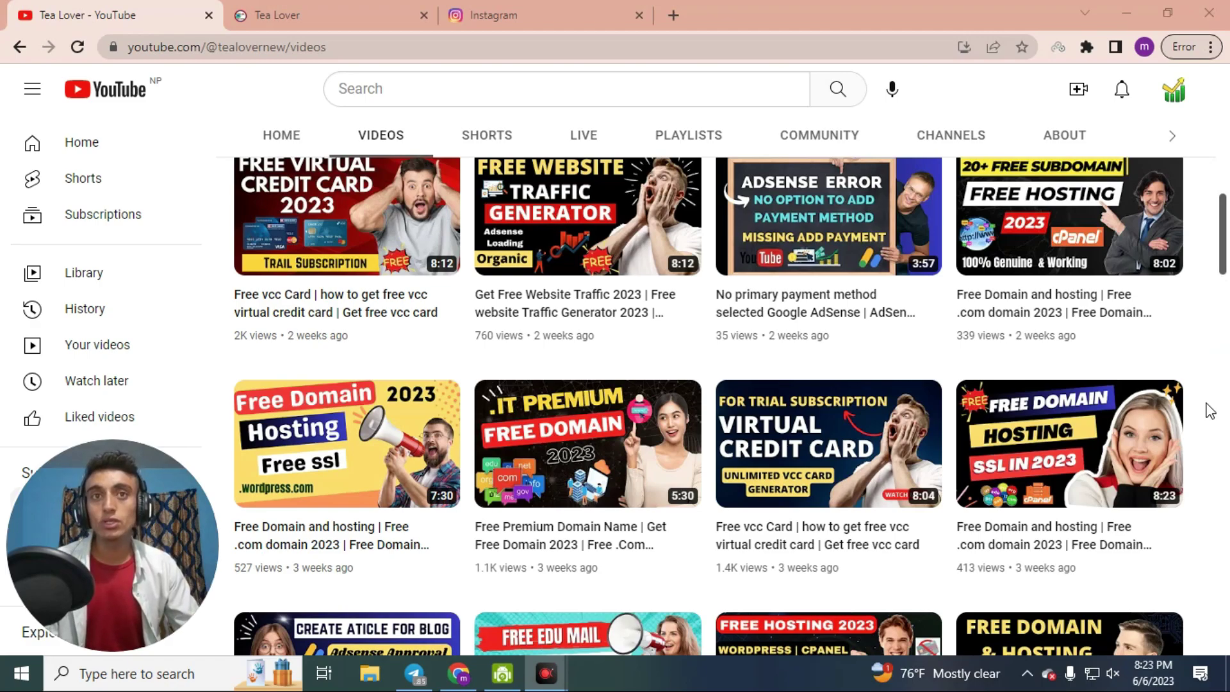
{"action": "key", "text": "ctrl+3"}
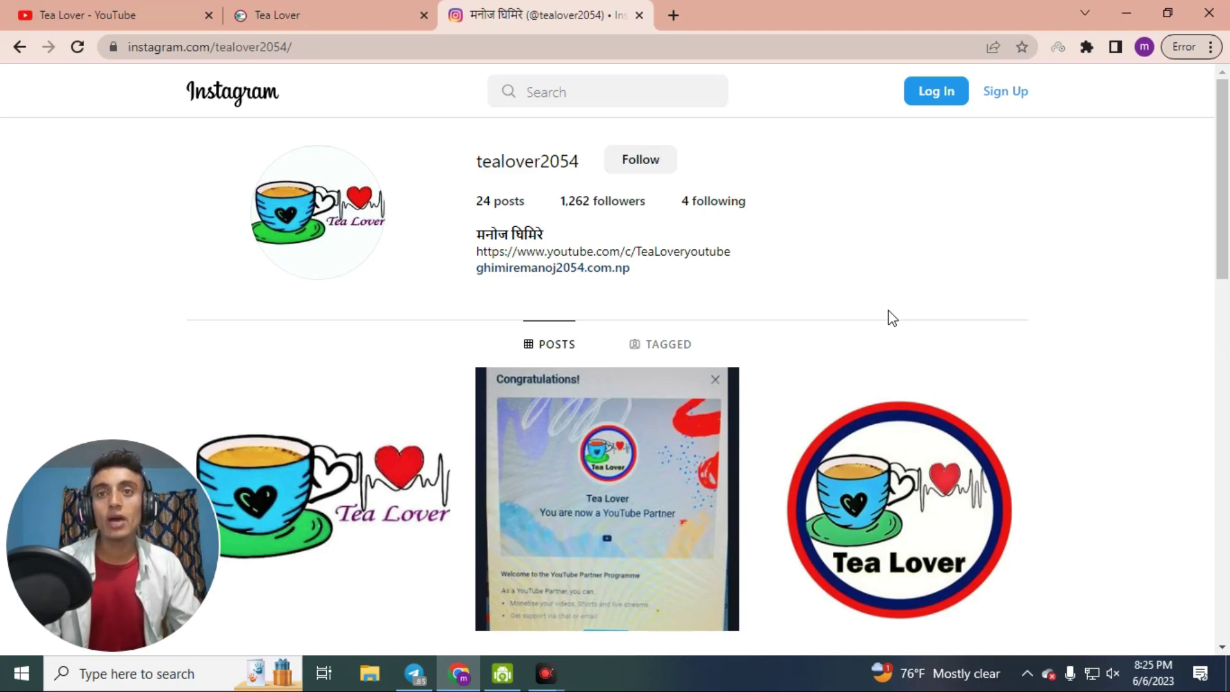
Open a new browser tab showing the Google new-tab page.
{"action": "left_click", "coordinate": [671, 14]}
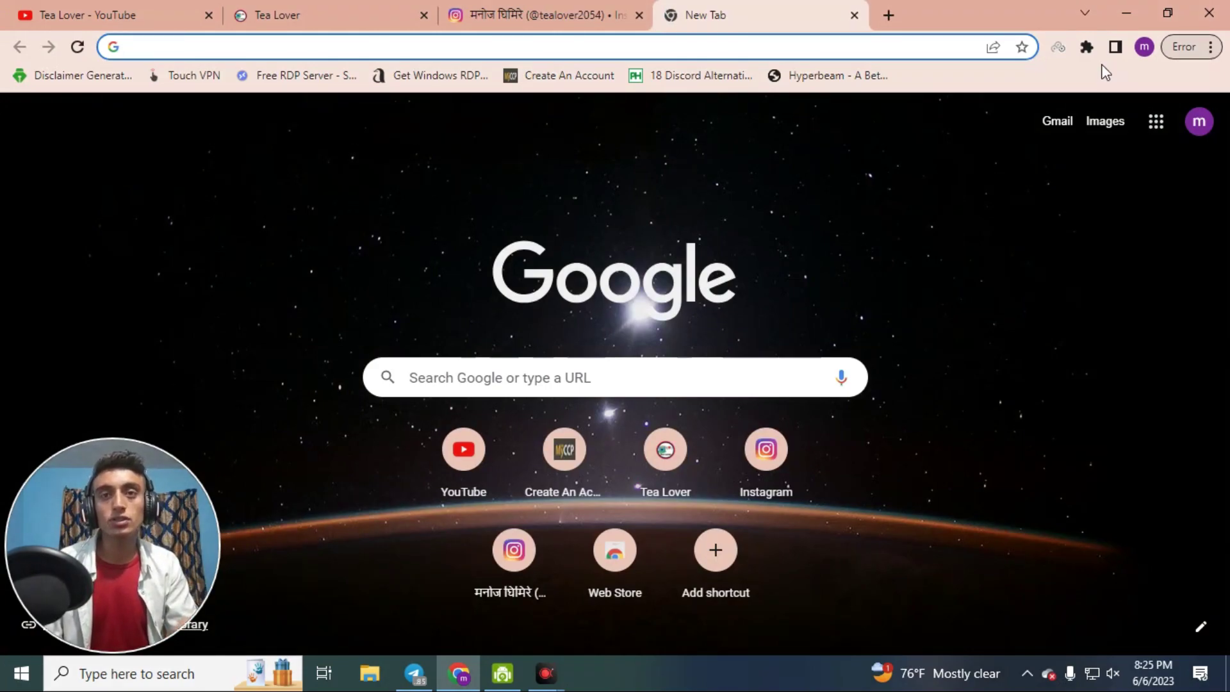
Search Google for 'hyperbeam'.
{"action": "type", "text": "hyperbeam"}
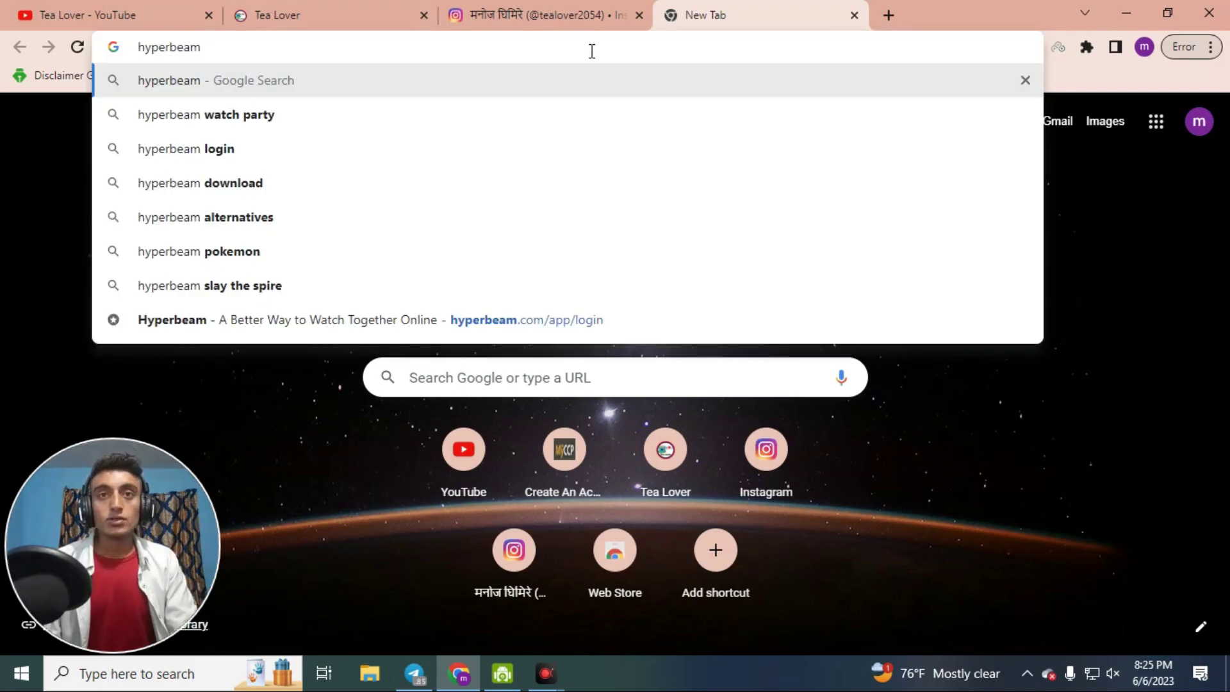
{"action": "key", "text": "Return"}
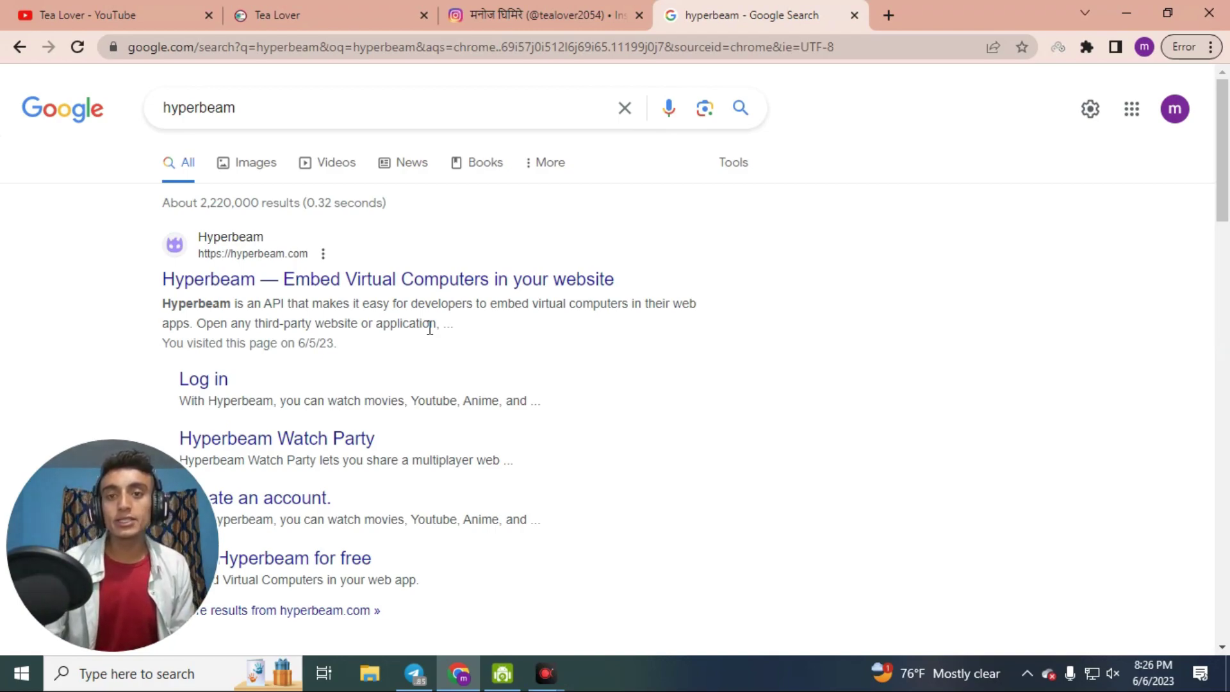
Go to the Hyperbeam site from the results and choose 'Use Hyperbeam for free'.
{"action": "left_click", "coordinate": [333, 280]}
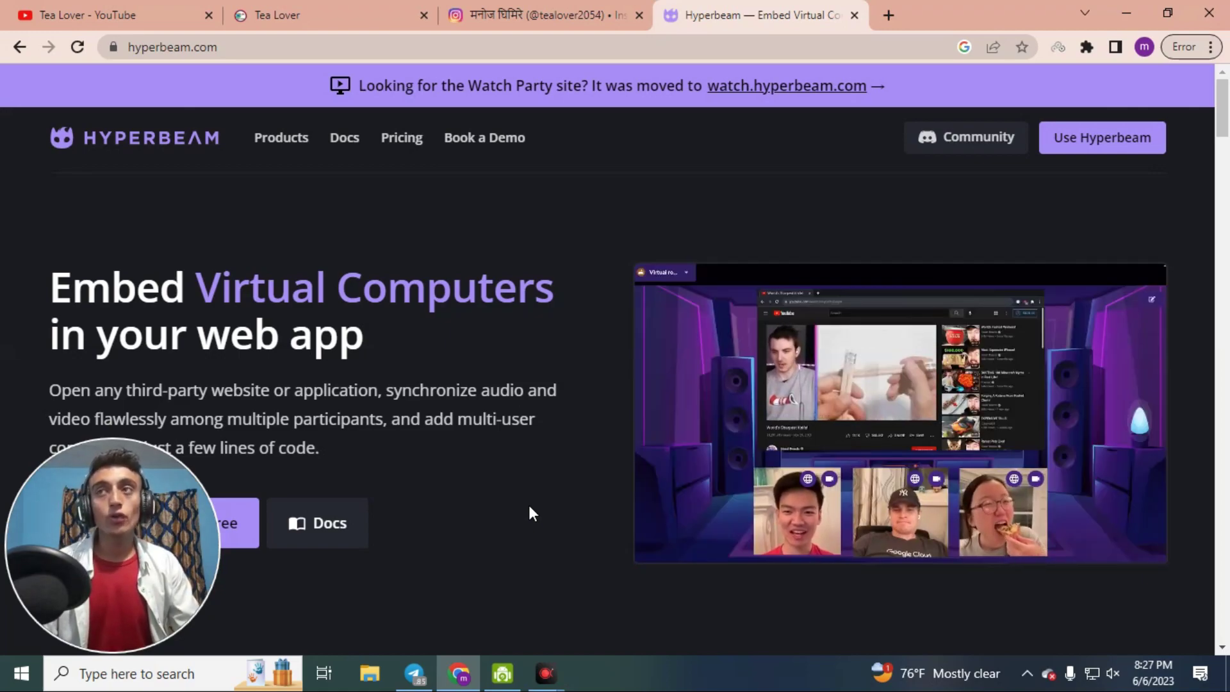
{"action": "scroll", "coordinate": [462, 415], "scroll_direction": "down", "scroll_amount": 1}
{"action": "scroll", "coordinate": [462, 415], "scroll_direction": "down", "scroll_amount": 3}
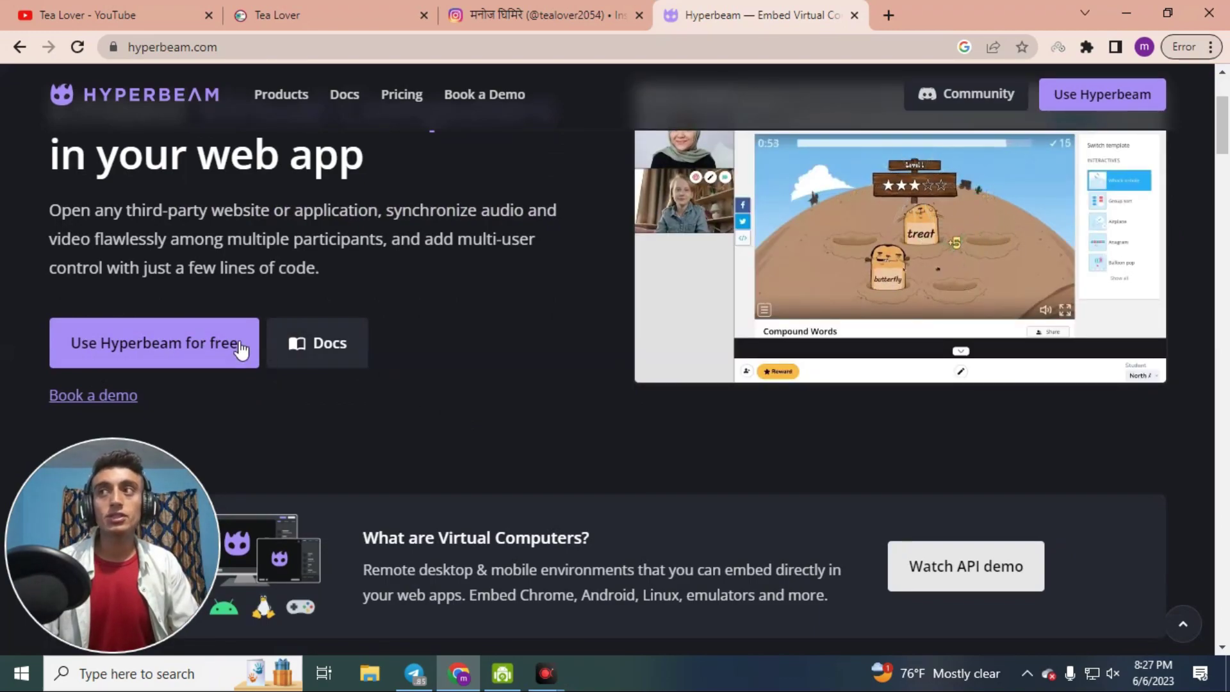
{"action": "left_click", "coordinate": [178, 362]}
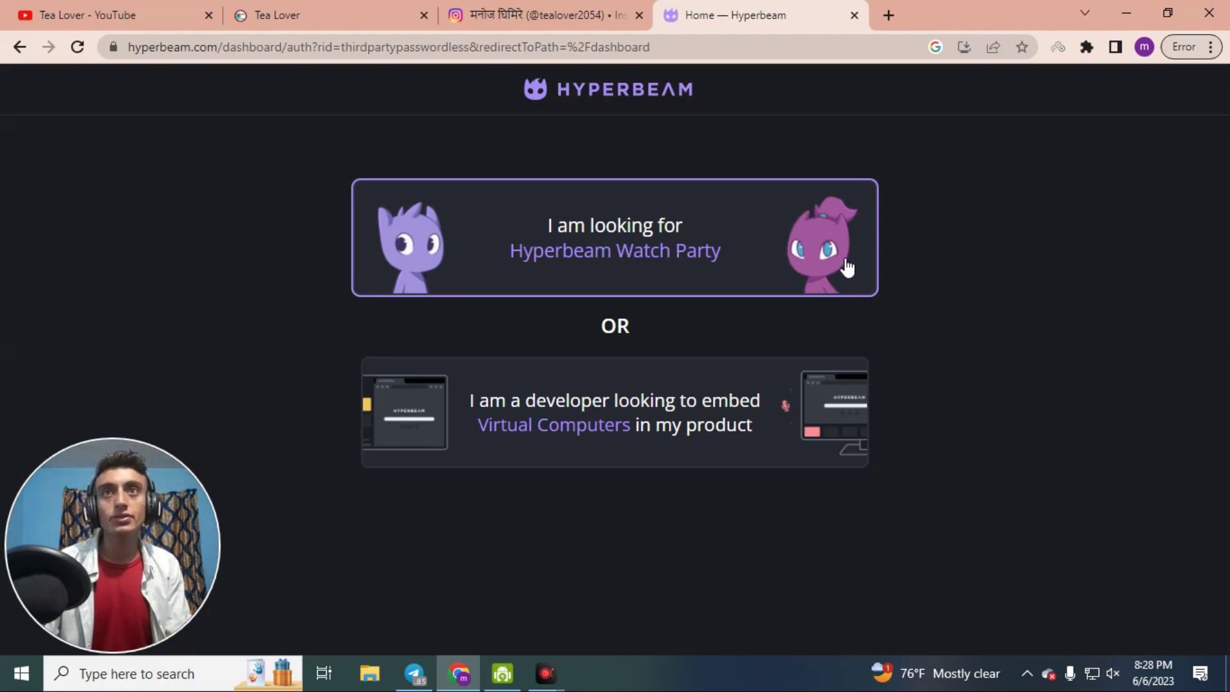
Choose Hyperbeam Watch Party, then use 'Get started' to reach the Log in page.
{"action": "left_click", "coordinate": [748, 263]}
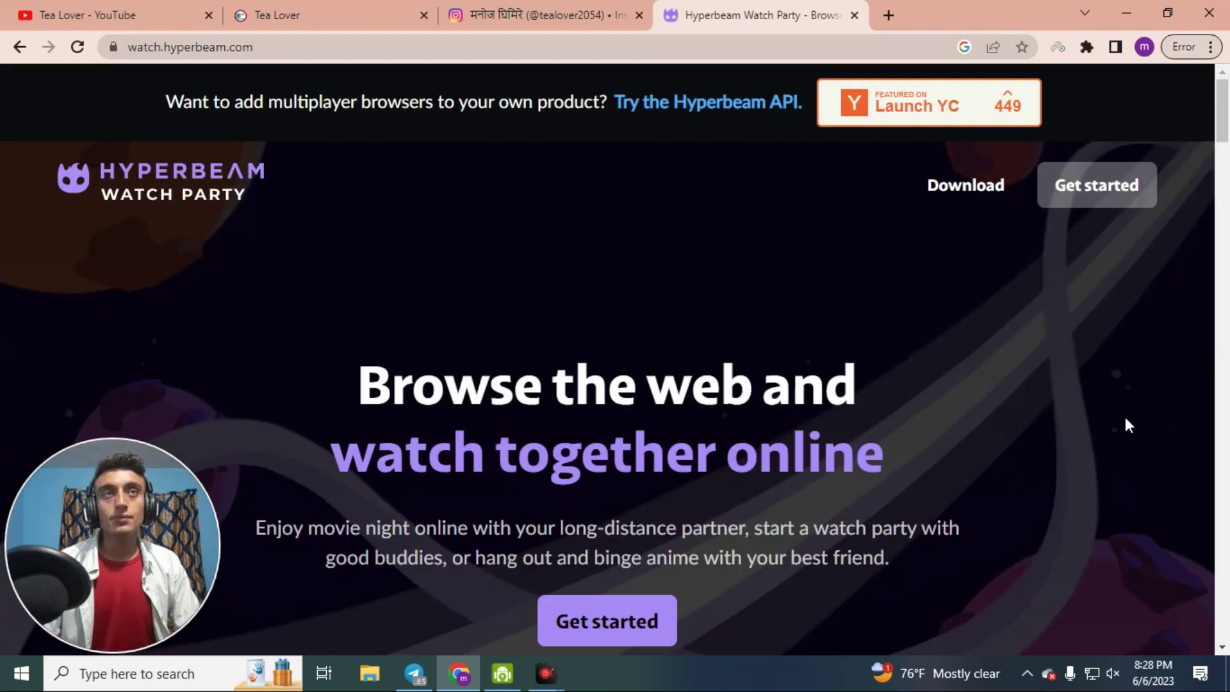
{"action": "scroll", "coordinate": [665, 209], "scroll_direction": "down", "scroll_amount": 5}
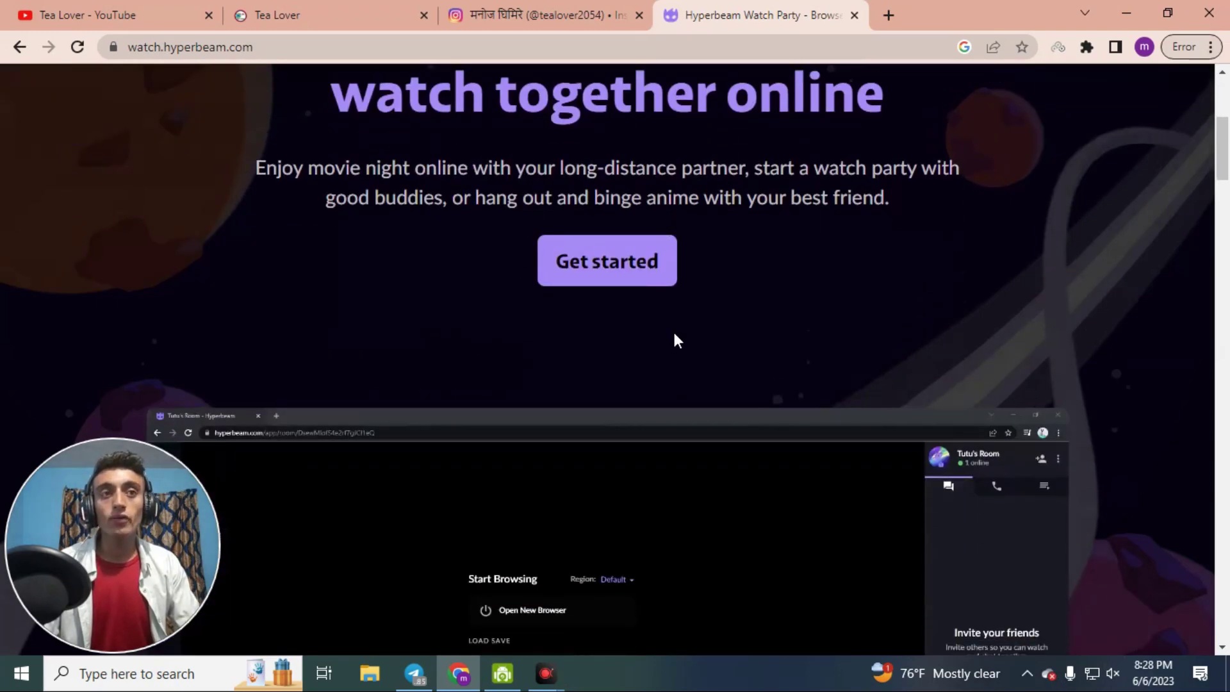
{"action": "scroll", "coordinate": [667, 336], "scroll_direction": "down", "scroll_amount": 20}
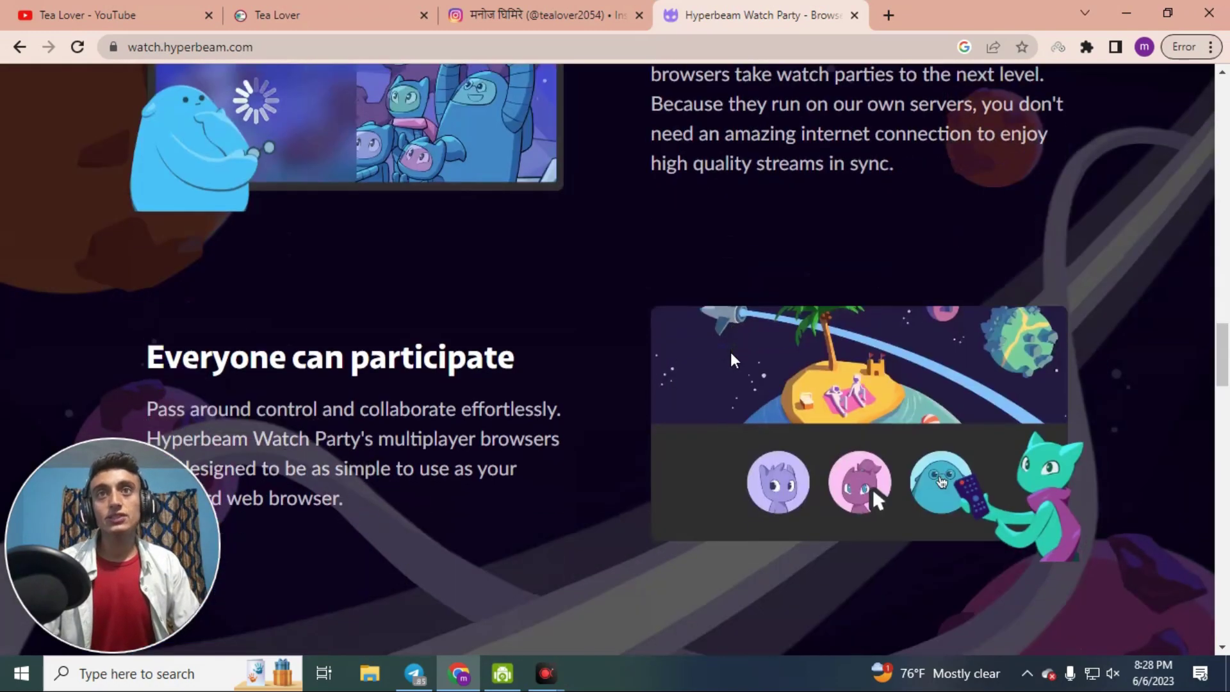
{"action": "scroll", "coordinate": [734, 360], "scroll_direction": "down", "scroll_amount": 4}
{"action": "scroll", "coordinate": [733, 360], "scroll_direction": "up", "scroll_amount": 20}
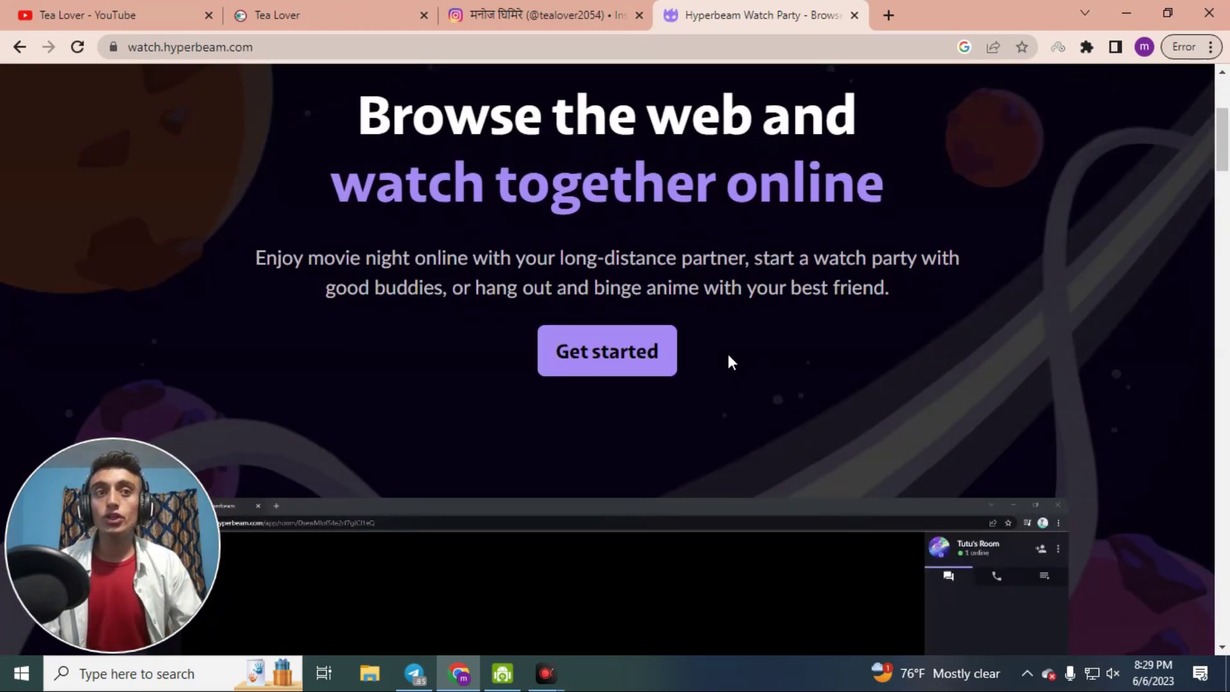
{"action": "left_click", "coordinate": [608, 351]}
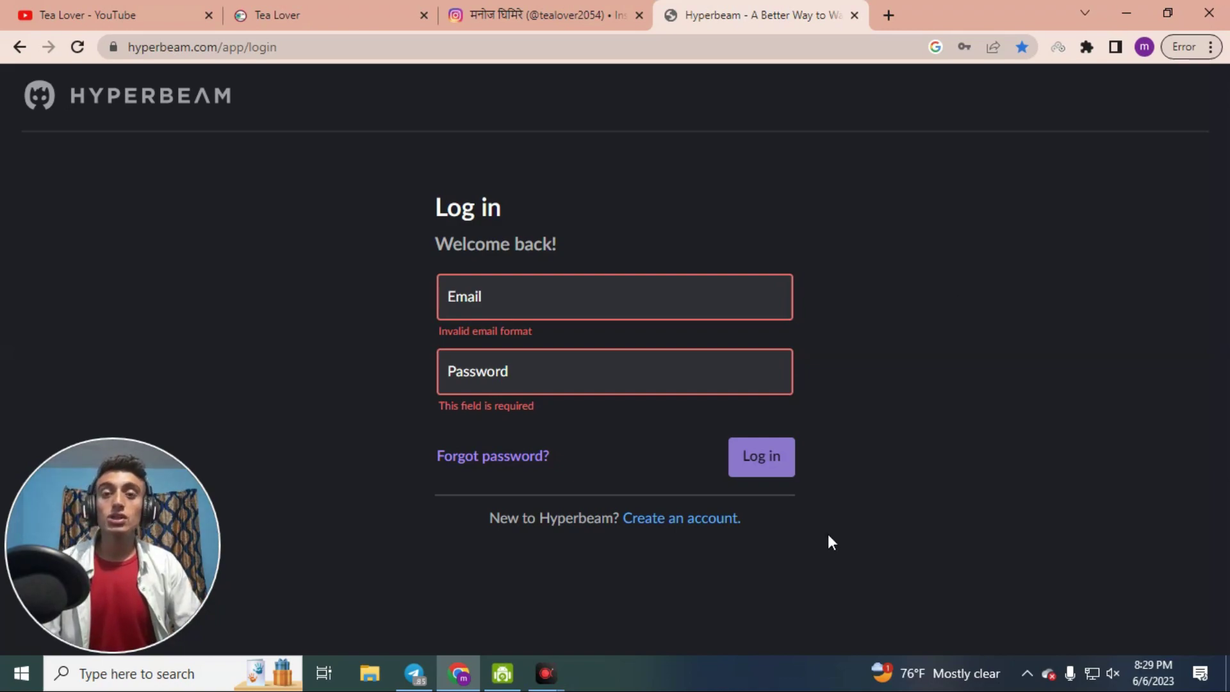
Switch to creating a new account and set the birth date to January 10.
{"action": "left_click", "coordinate": [640, 520]}
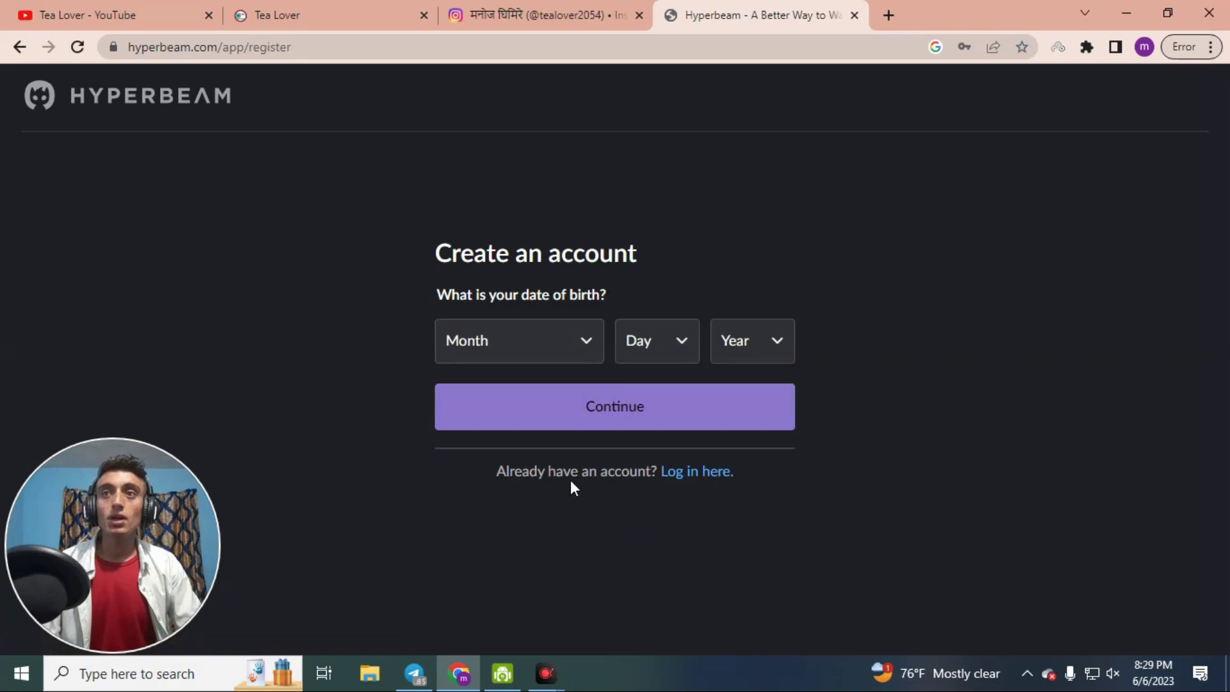
{"action": "left_click", "coordinate": [527, 331]}
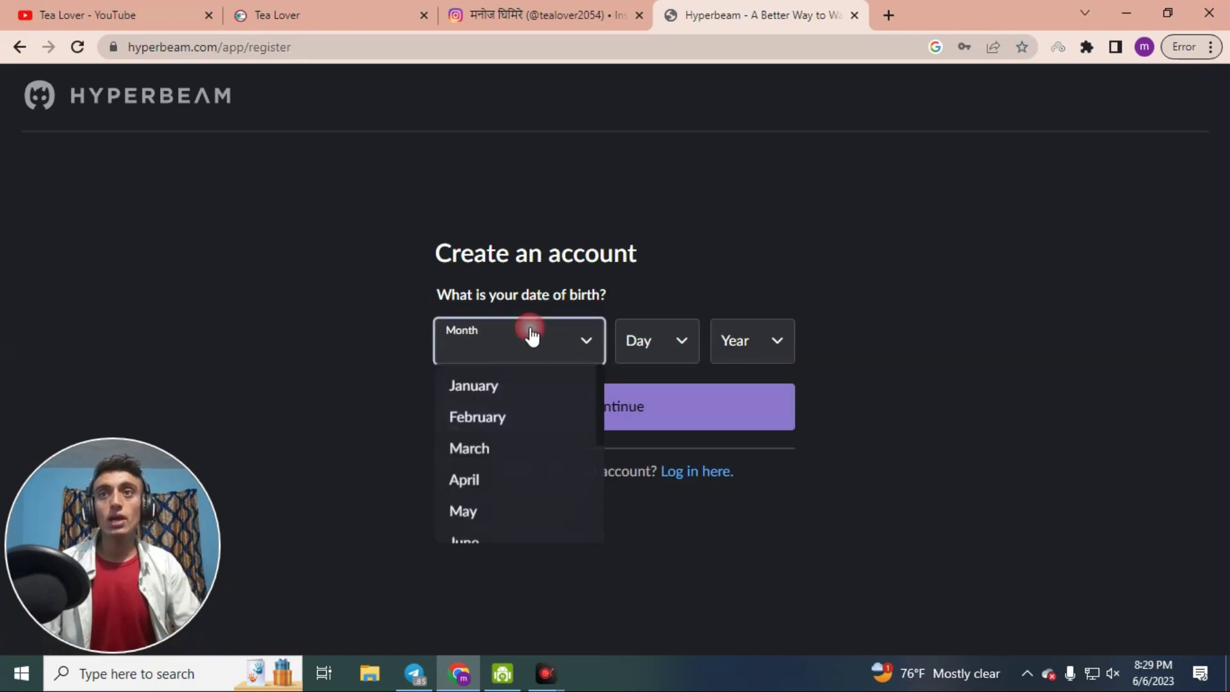
{"action": "left_click", "coordinate": [543, 390]}
{"action": "left_click", "coordinate": [675, 340]}
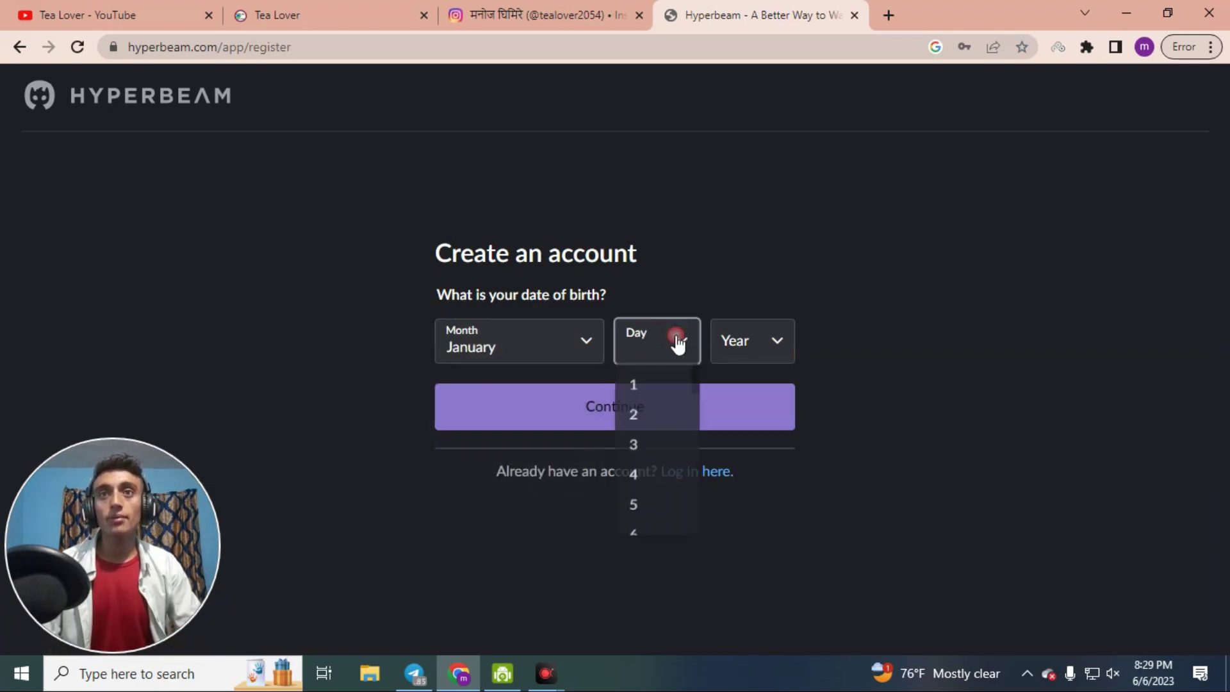
{"action": "scroll", "coordinate": [682, 502], "scroll_direction": "down", "scroll_amount": 3}
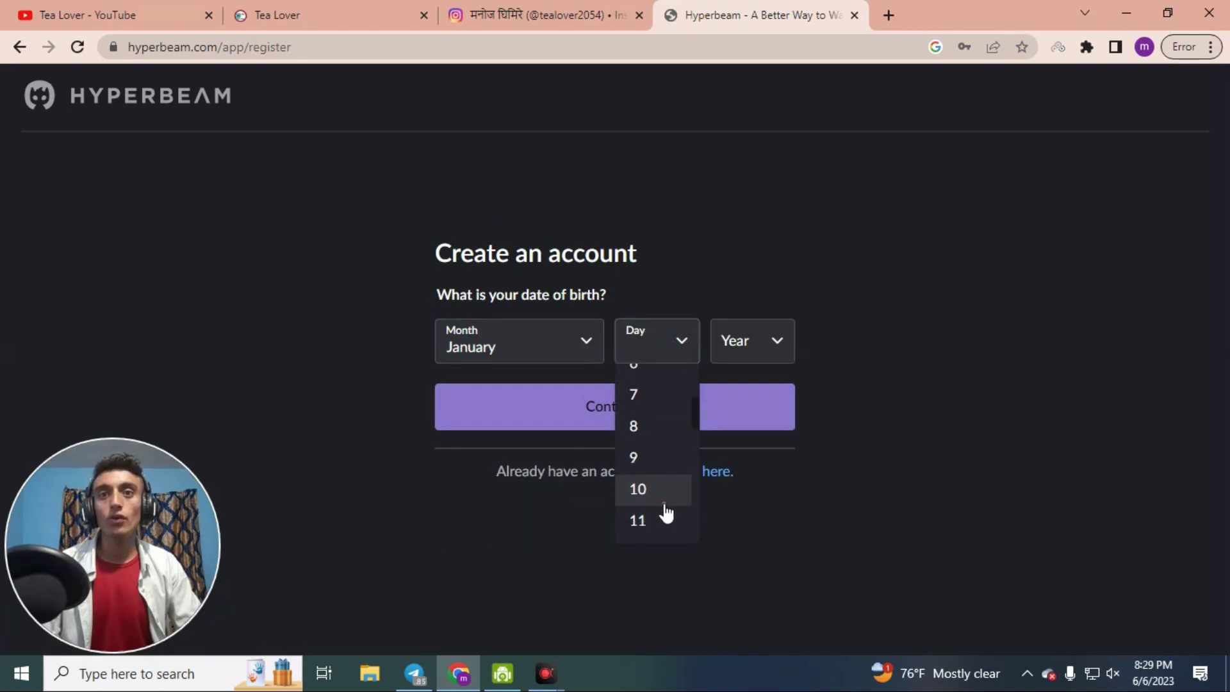
{"action": "left_click", "coordinate": [661, 499]}
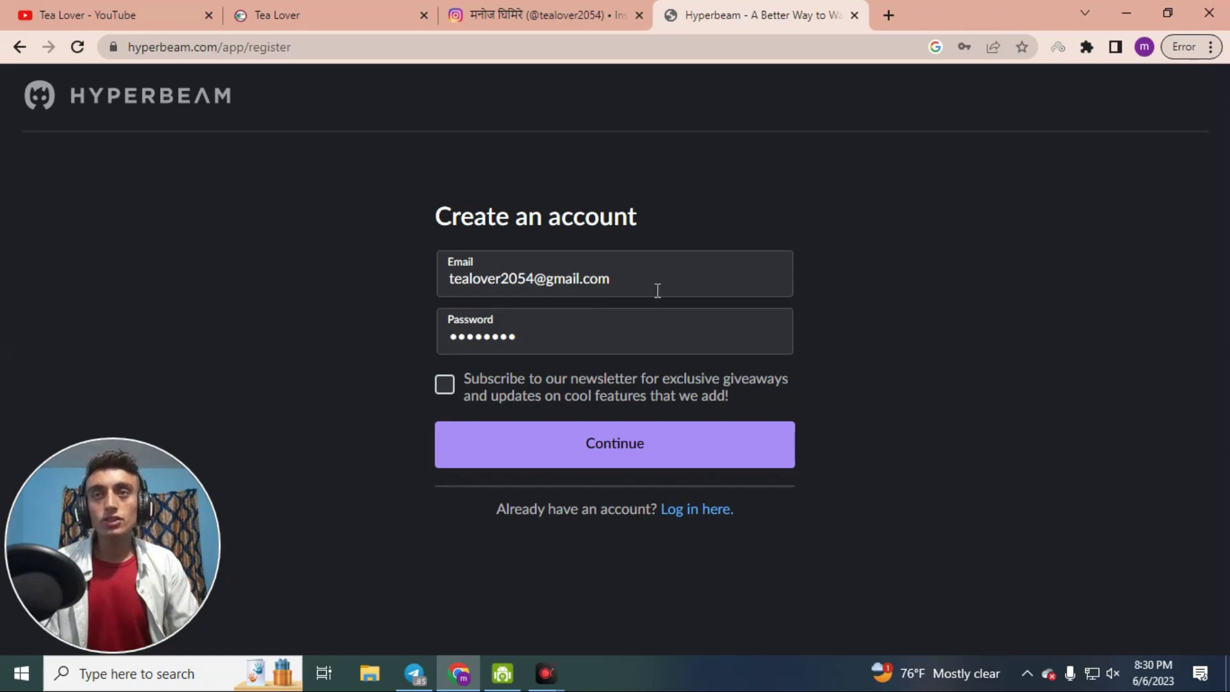
Check the entered email and password, then submit them with Continue.
{"action": "left_click_drag", "start_coordinate": [657, 290], "coordinate": [402, 282]}
{"action": "left_click", "coordinate": [403, 282]}
{"action": "left_click_drag", "start_coordinate": [516, 338], "coordinate": [370, 343]}
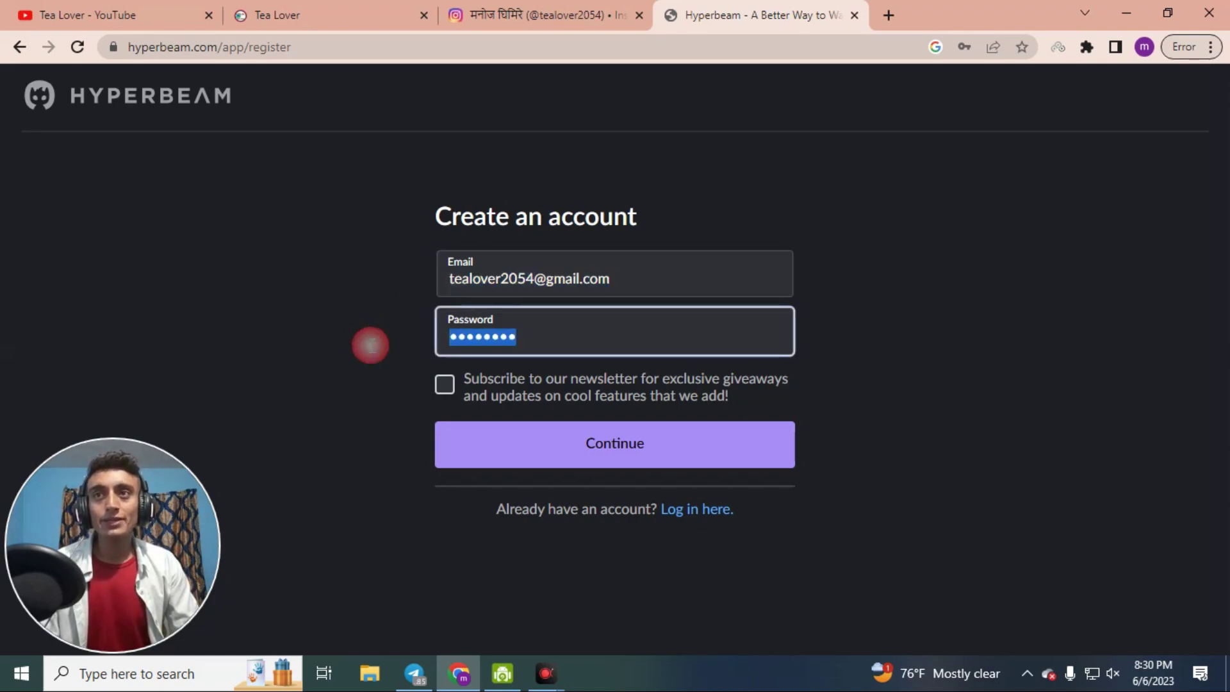
{"action": "left_click", "coordinate": [572, 338]}
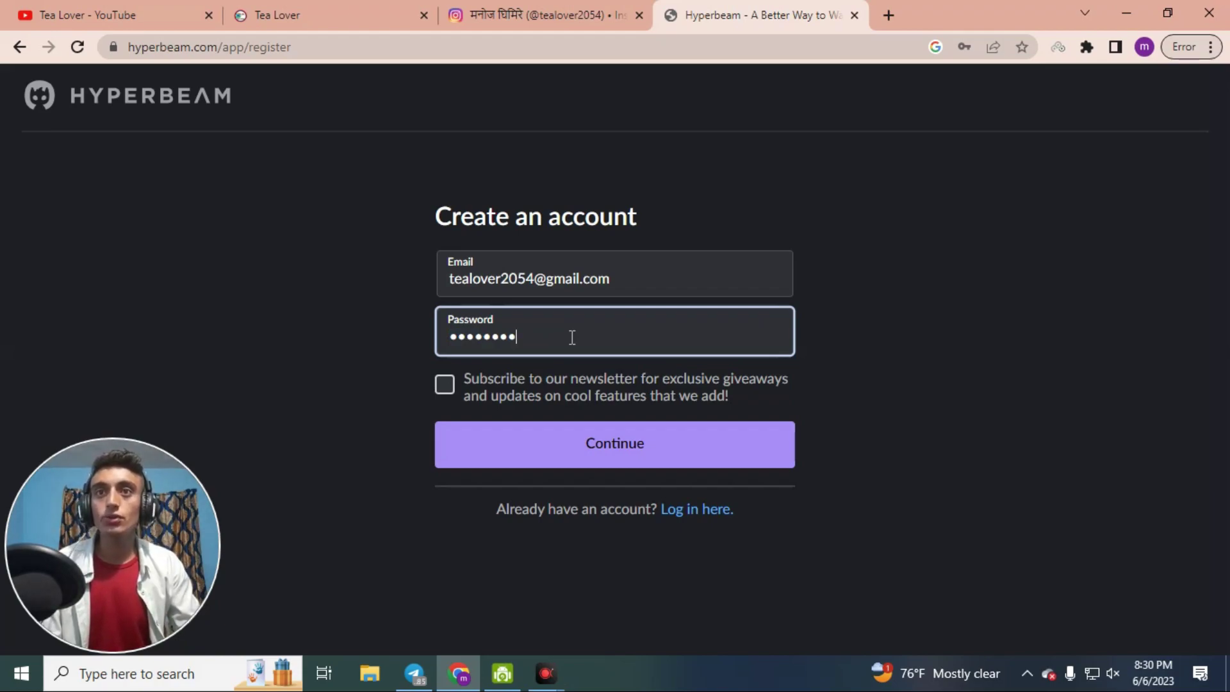
{"action": "left_click", "coordinate": [650, 460]}
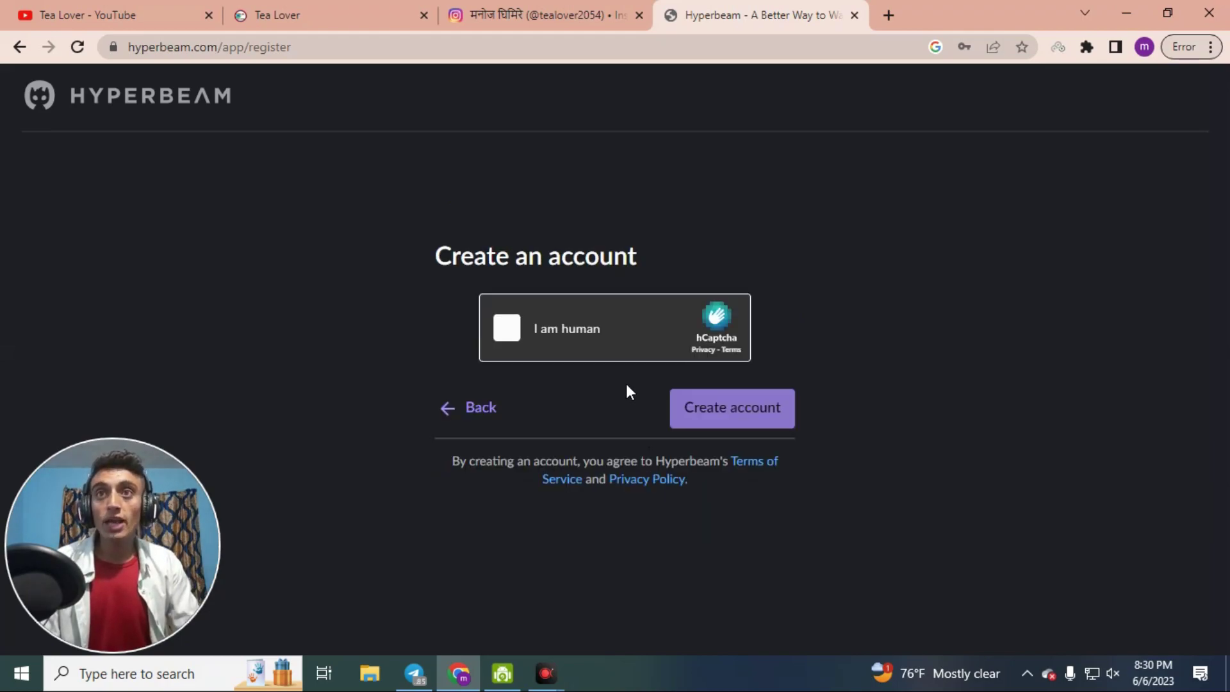
Pass the hCaptcha by selecting the blue and ringed planet images and verifying.
{"action": "left_click", "coordinate": [504, 334]}
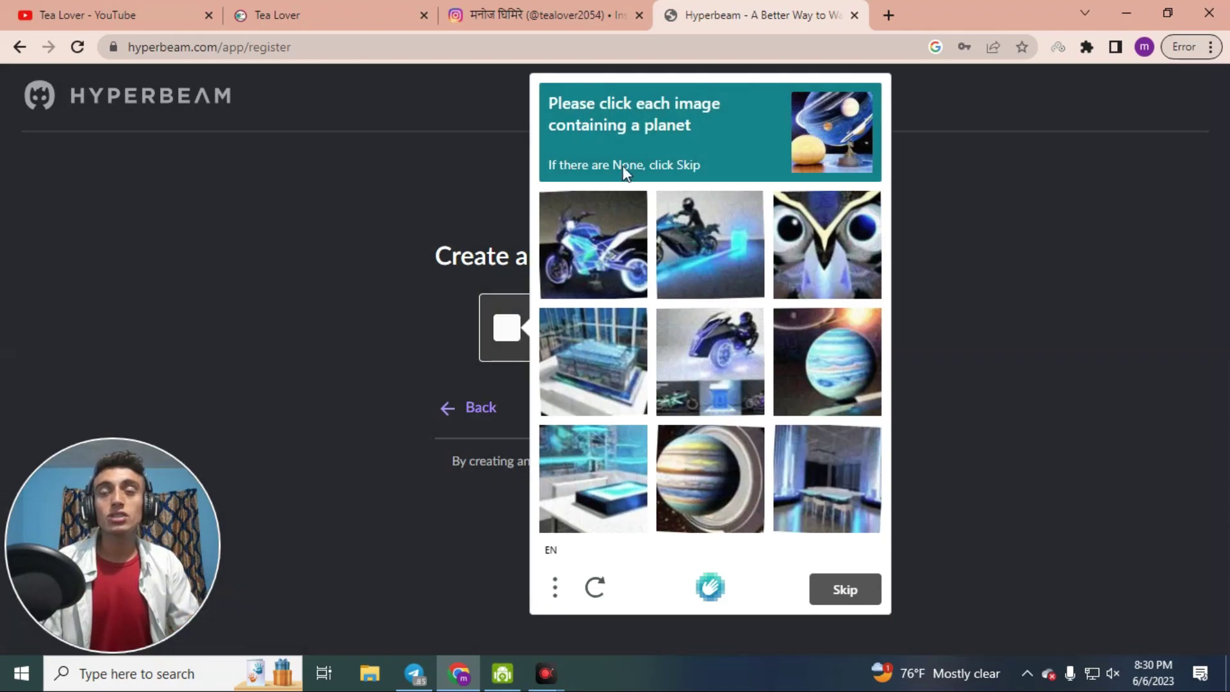
{"action": "left_click", "coordinate": [830, 391]}
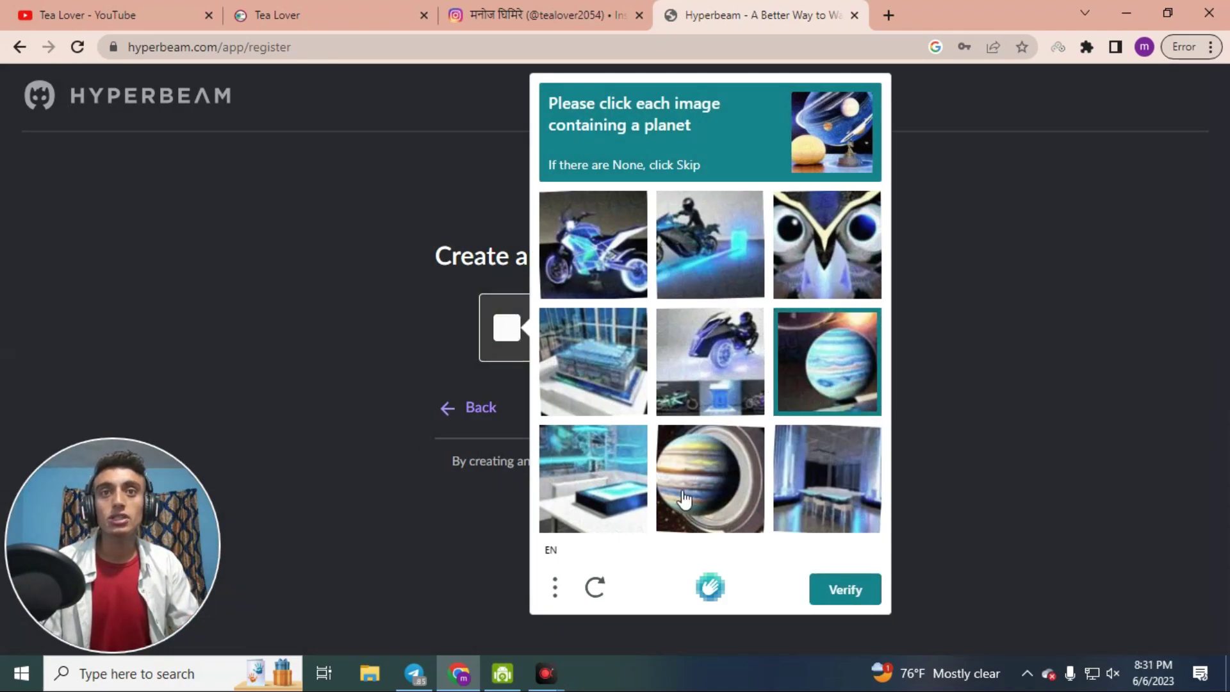
{"action": "left_click", "coordinate": [680, 493]}
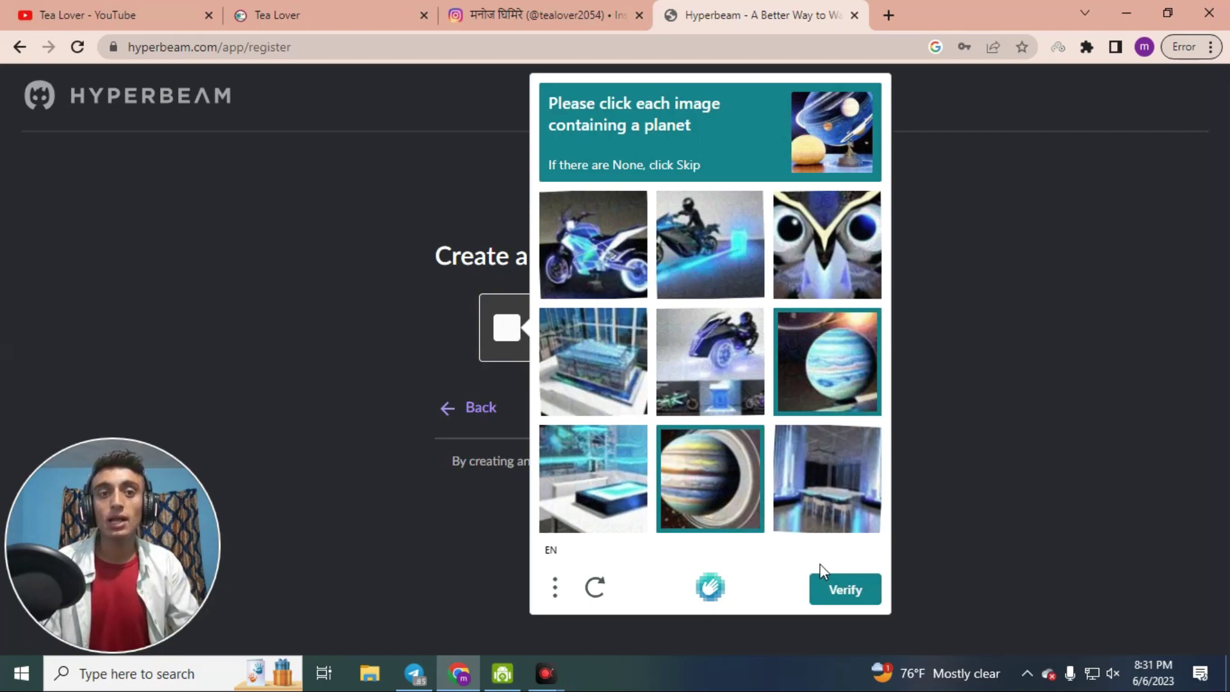
{"action": "left_click", "coordinate": [828, 582]}
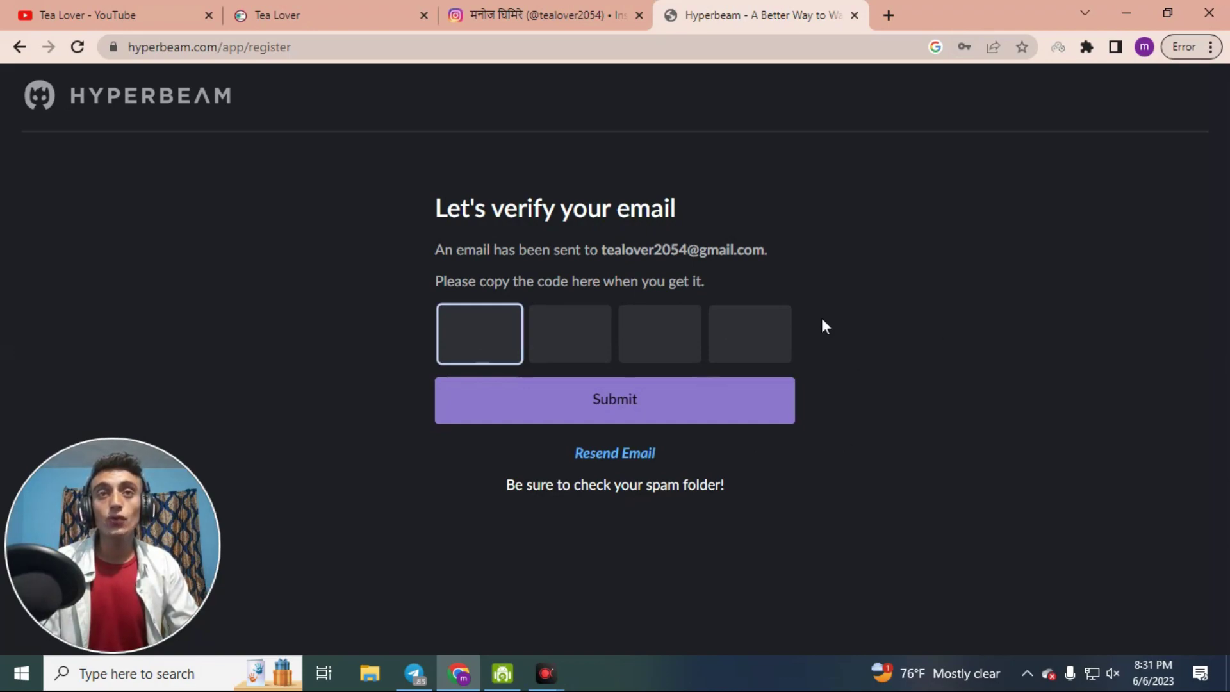
Open the Hyperbeam verification email in Gmail and copy its code.
{"action": "left_click_drag", "start_coordinate": [435, 250], "coordinate": [774, 255]}
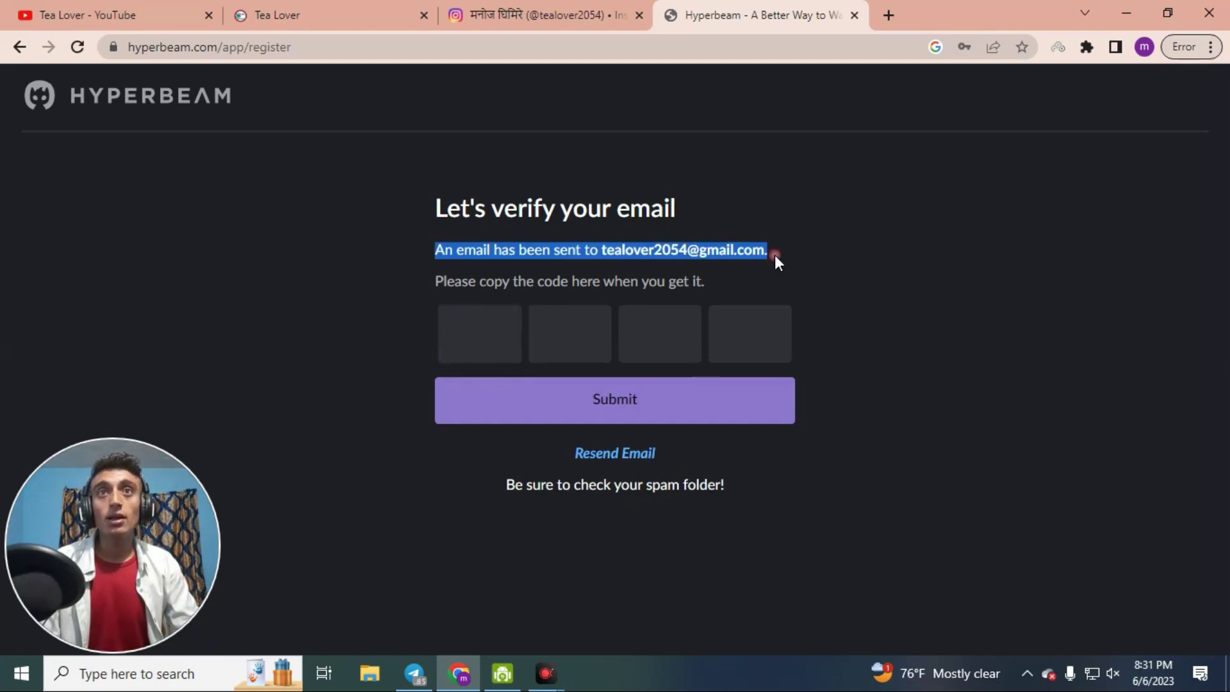
{"action": "left_click", "coordinate": [841, 285]}
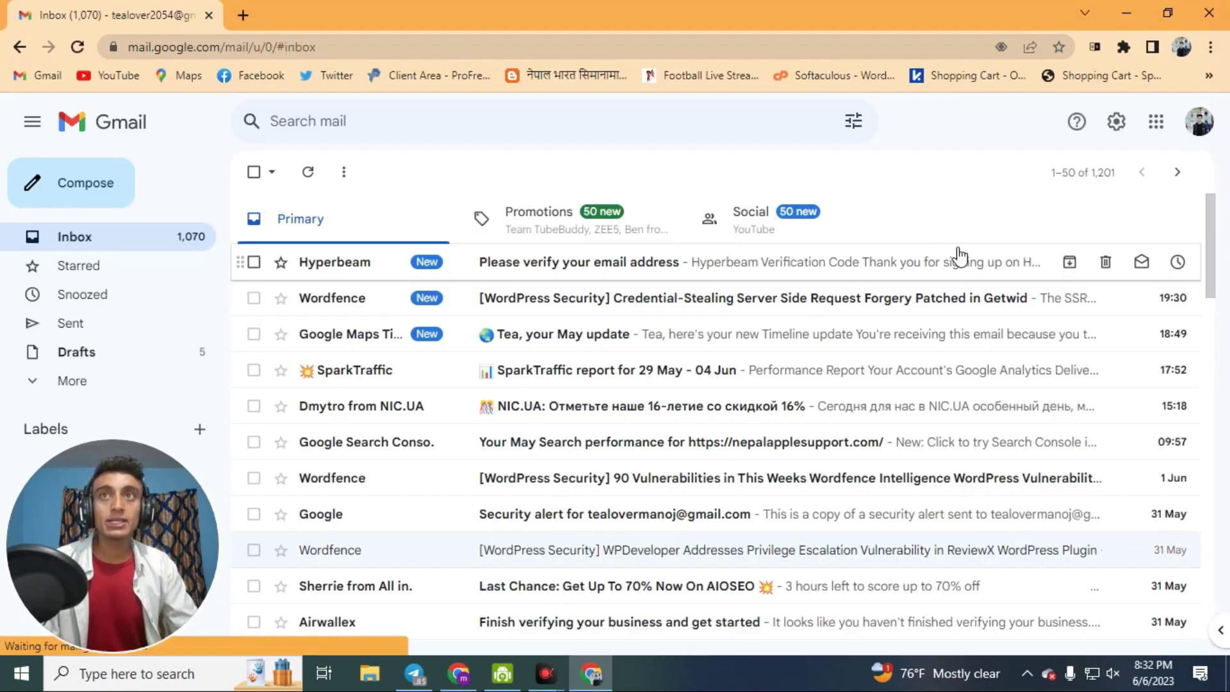
{"action": "left_click", "coordinate": [419, 263]}
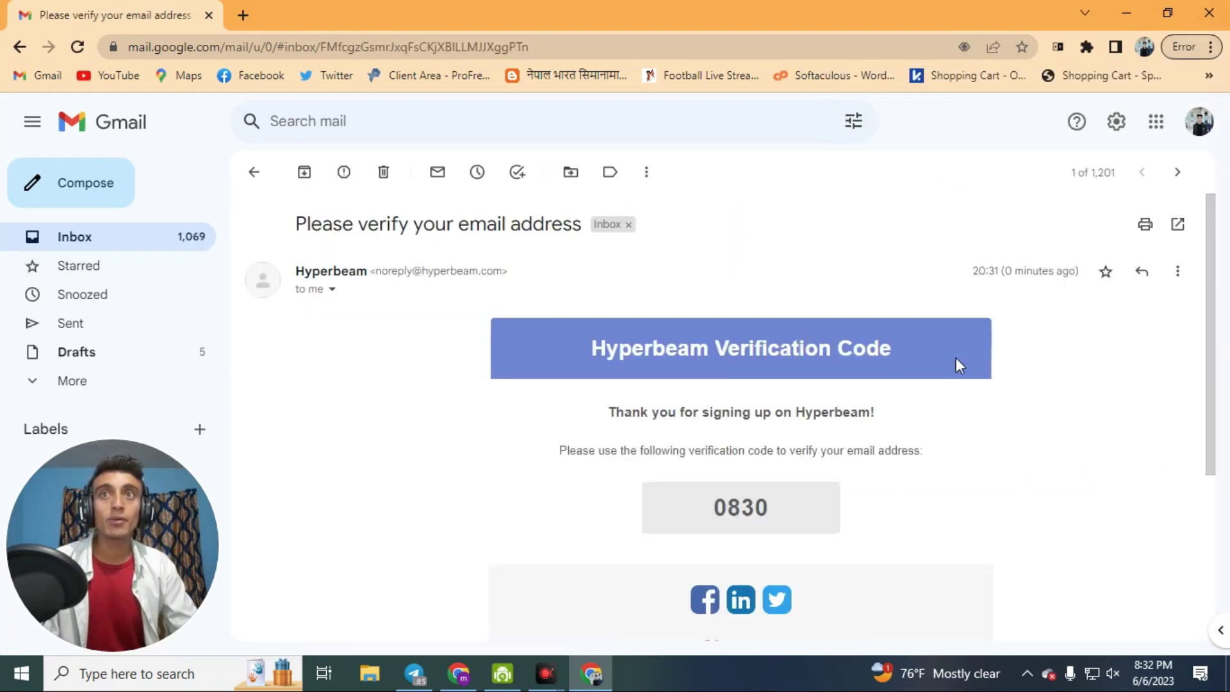
{"action": "scroll", "coordinate": [763, 392], "scroll_direction": "down", "scroll_amount": 3}
{"action": "double_click", "coordinate": [741, 328]}
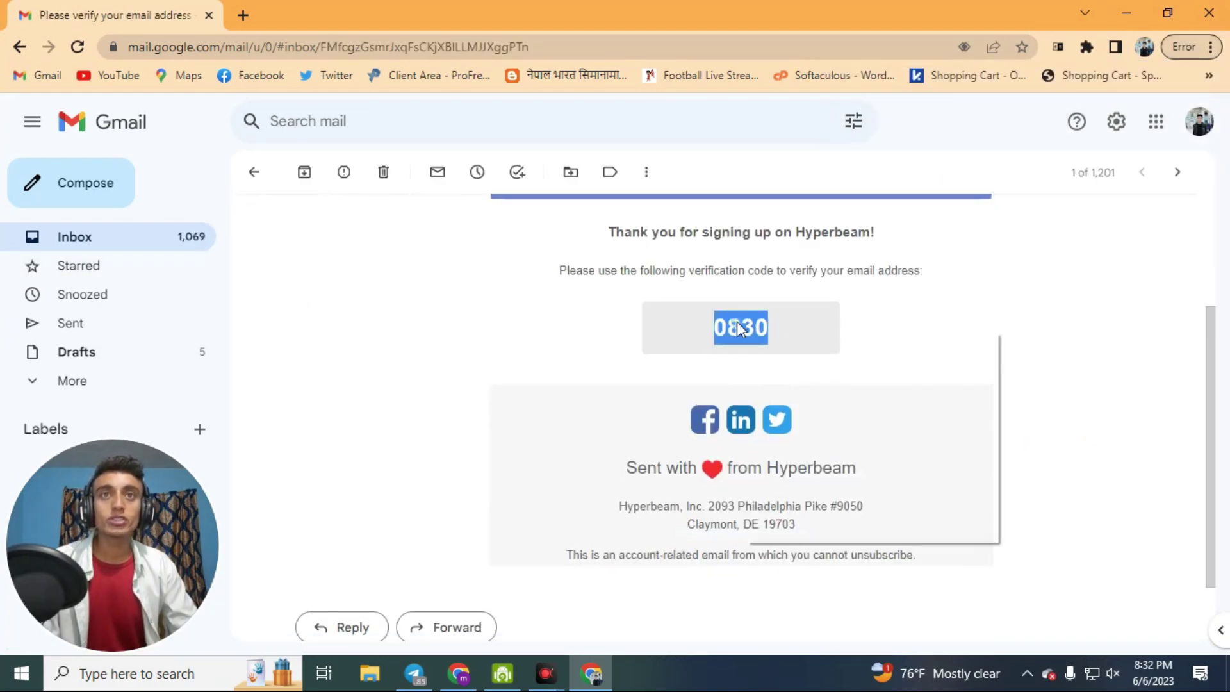
{"action": "right_click", "coordinate": [765, 330]}
{"action": "left_click", "coordinate": [794, 343]}
Back in Hyperbeam, paste the copied code into the first code box to verify the account.
{"action": "left_click", "coordinate": [1125, 12]}
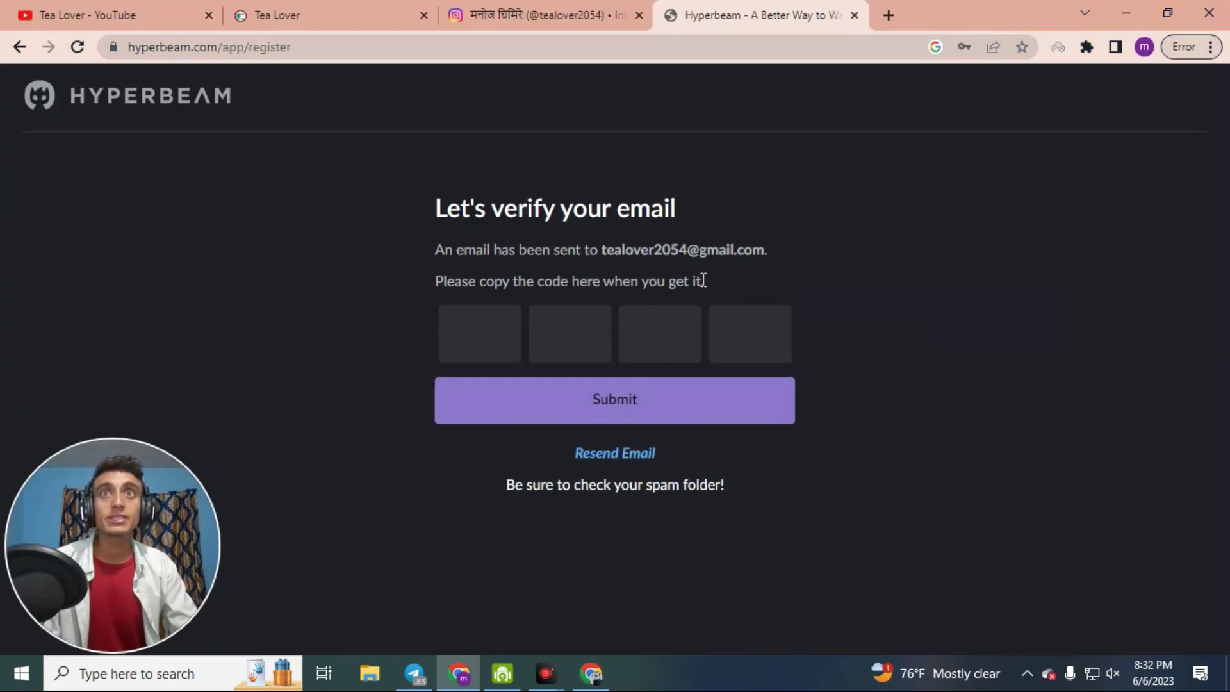
{"action": "left_click", "coordinate": [453, 338]}
{"action": "right_click", "coordinate": [451, 339]}
{"action": "left_click", "coordinate": [536, 456]}
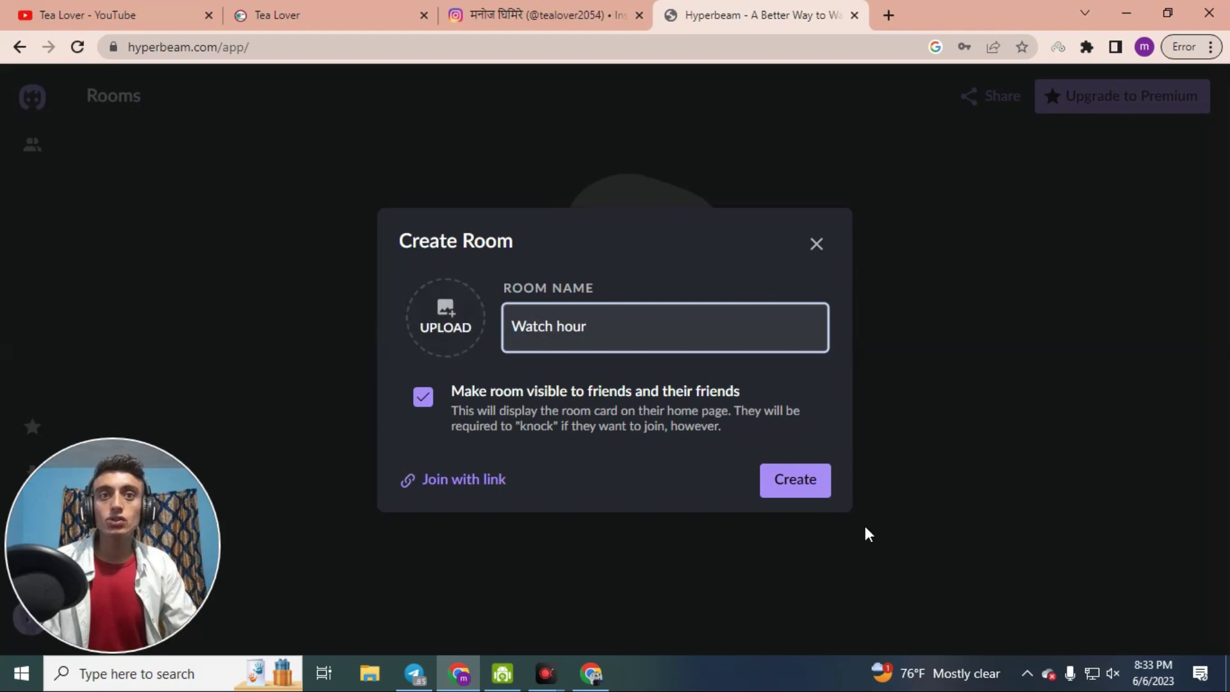
Confirm creation of the Watch hour room and launch its shared browser with Start Browsing.
{"action": "left_click", "coordinate": [808, 490]}
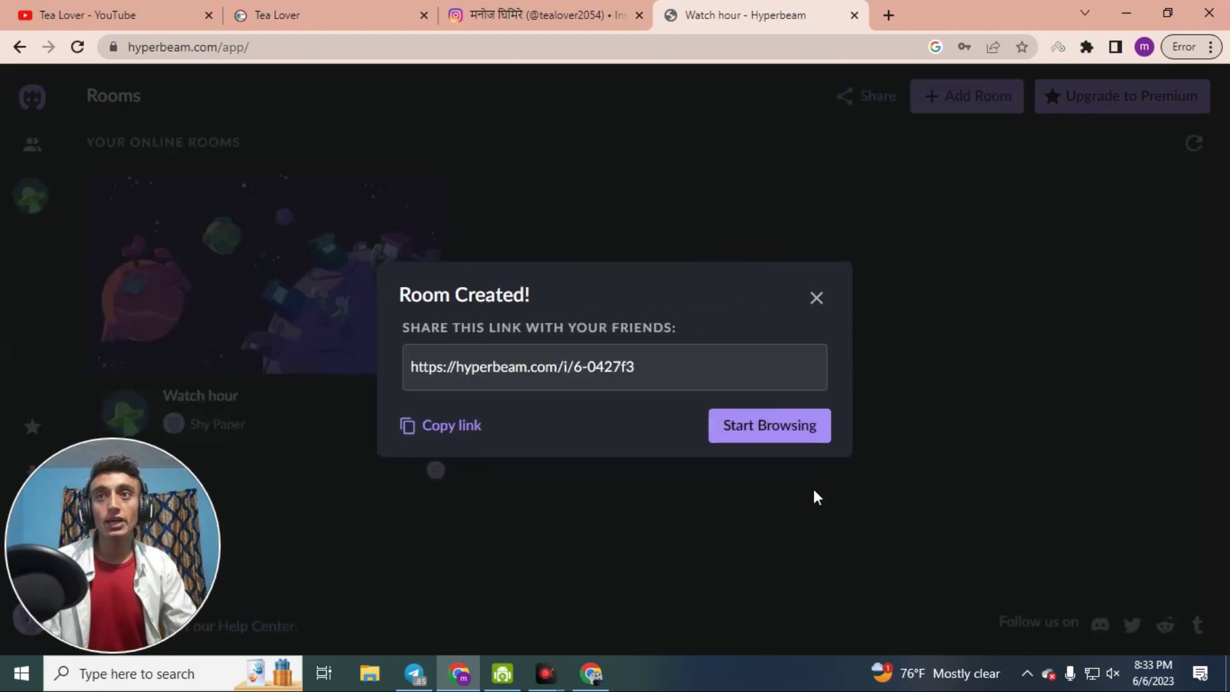
{"action": "left_click", "coordinate": [778, 439]}
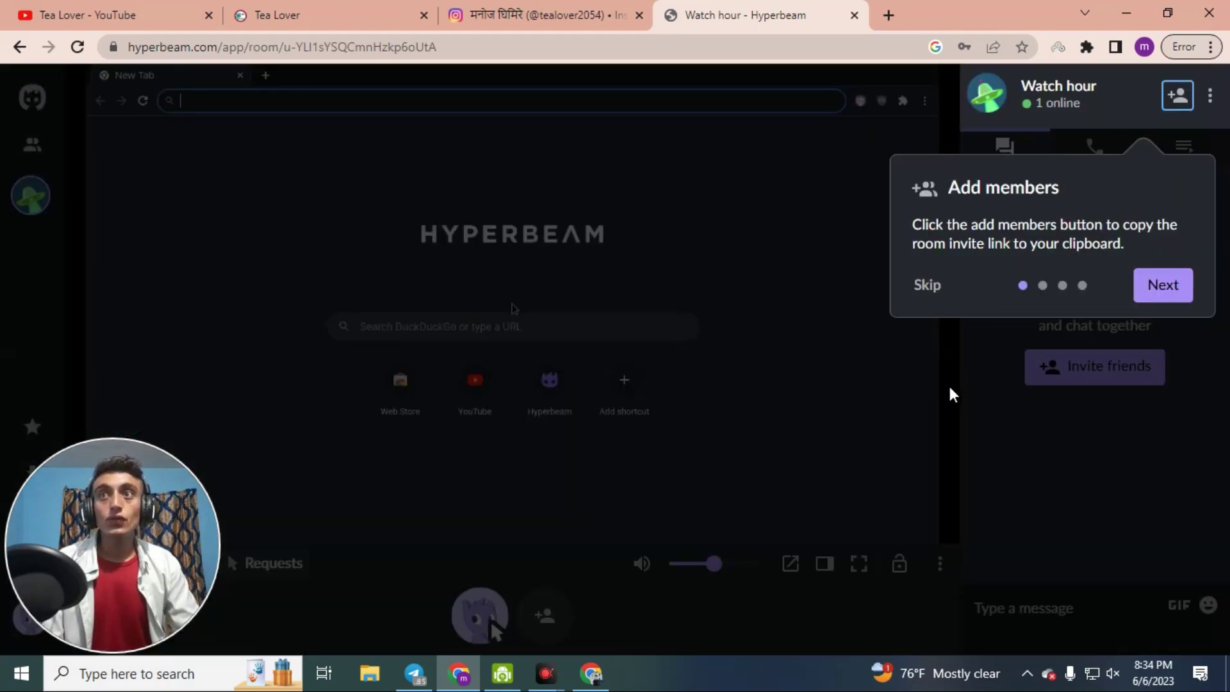
Skip the room tour, open YouTube in the shared browser, and add a second tab.
{"action": "left_click", "coordinate": [927, 297]}
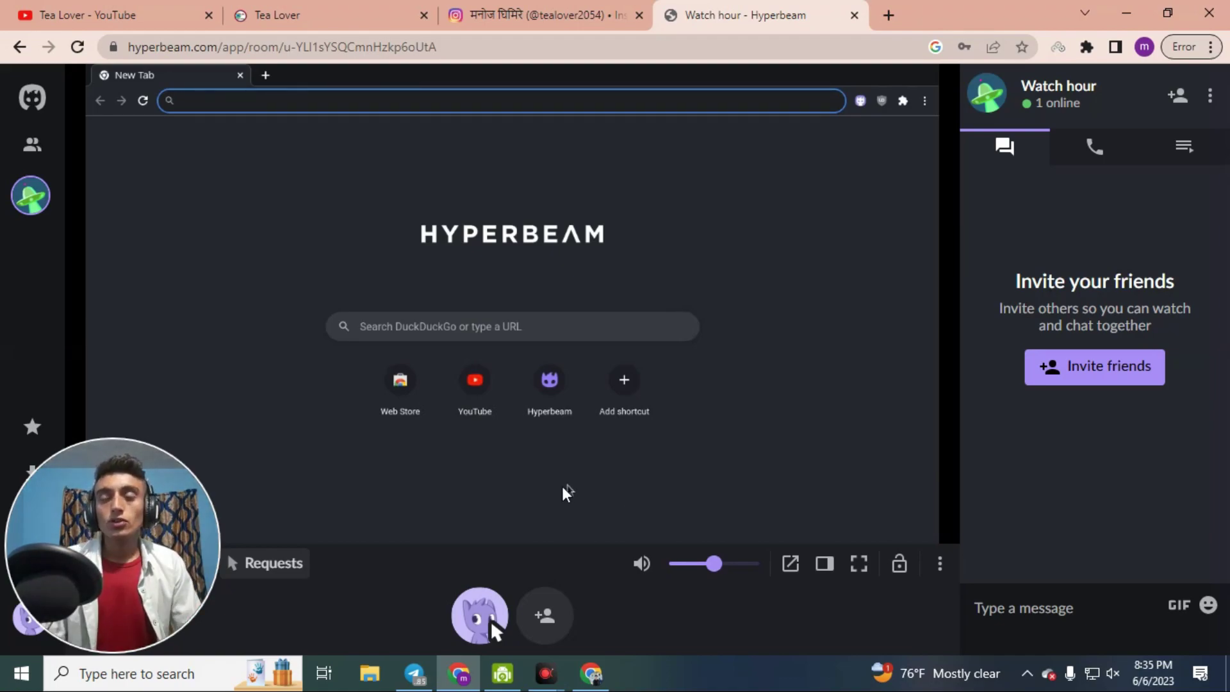
{"action": "left_click", "coordinate": [472, 389]}
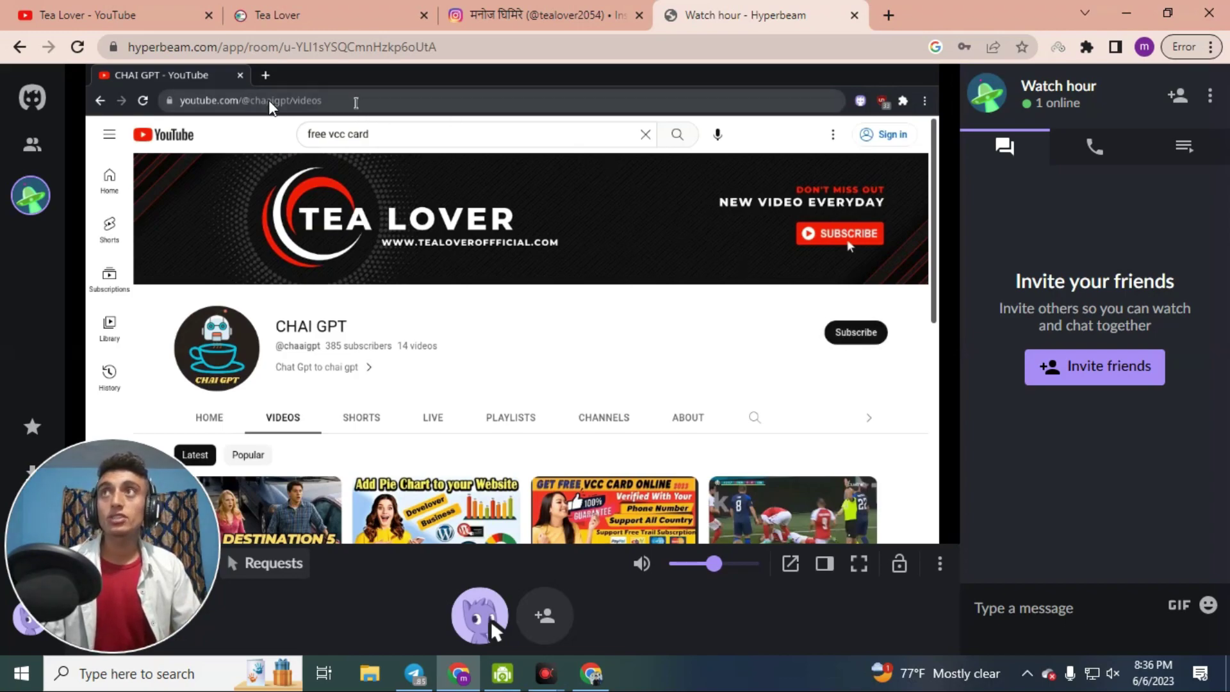
{"action": "left_click", "coordinate": [264, 75]}
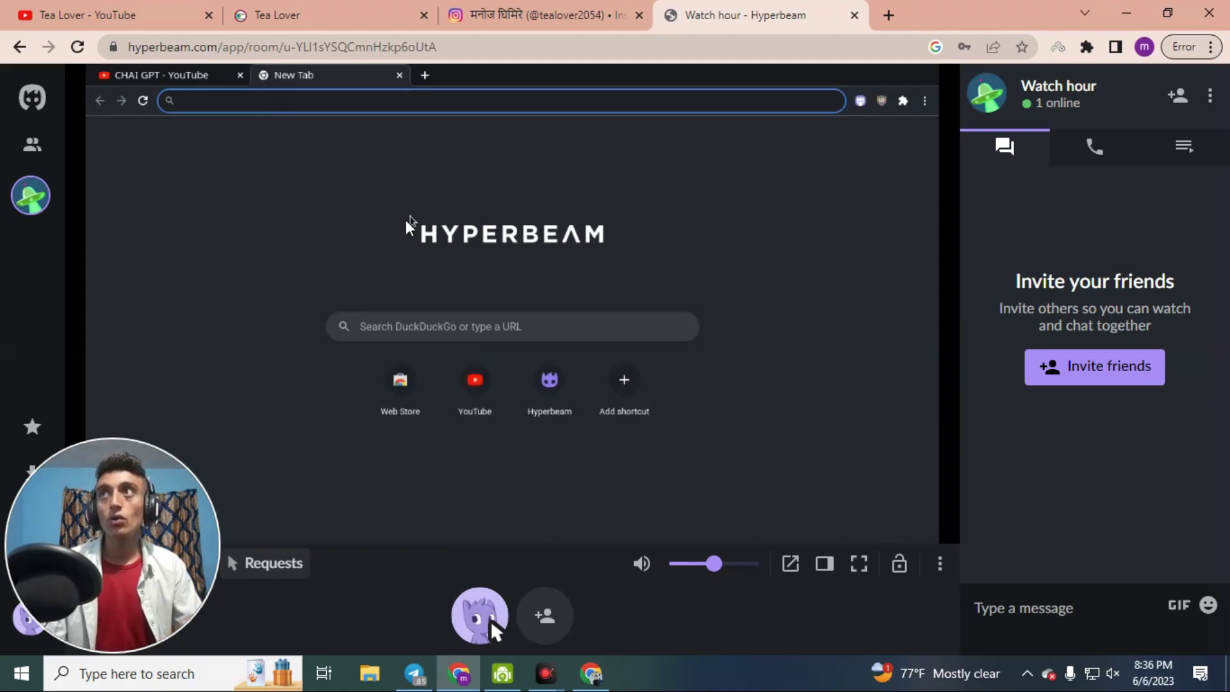
Back on the CHAI GPT channel tab, play the Final Destination 5 full movie.
{"action": "left_click", "coordinate": [175, 76]}
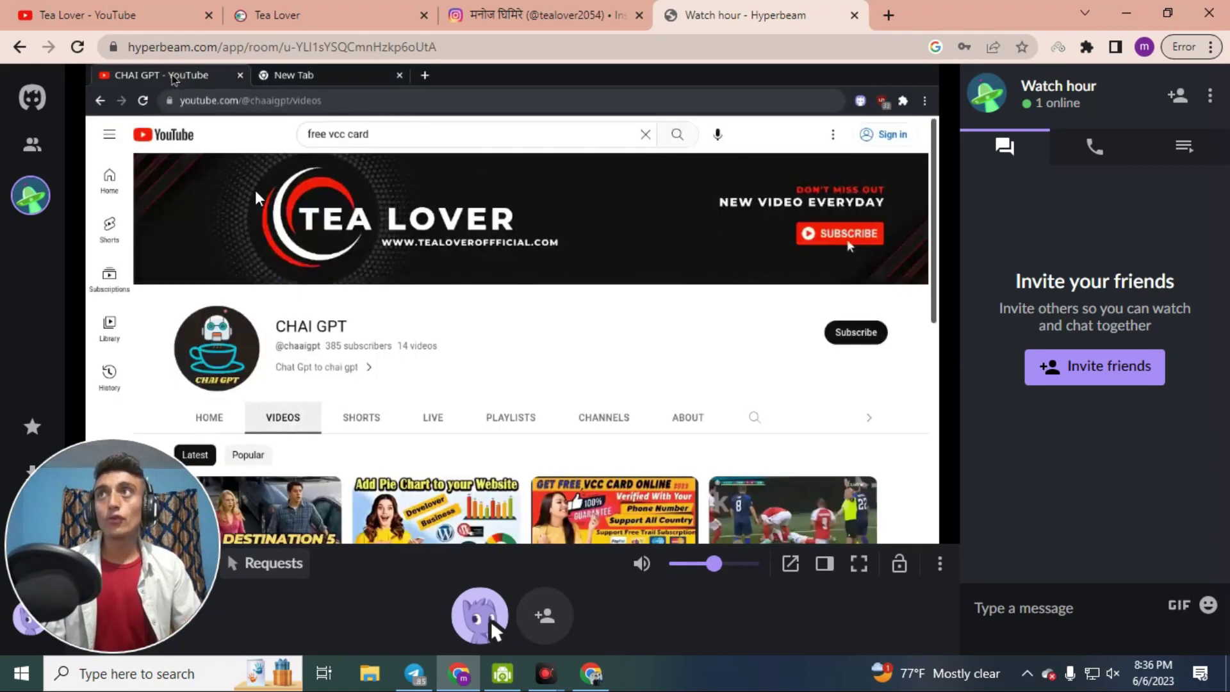
{"action": "scroll", "coordinate": [568, 330], "scroll_direction": "down", "scroll_amount": 3}
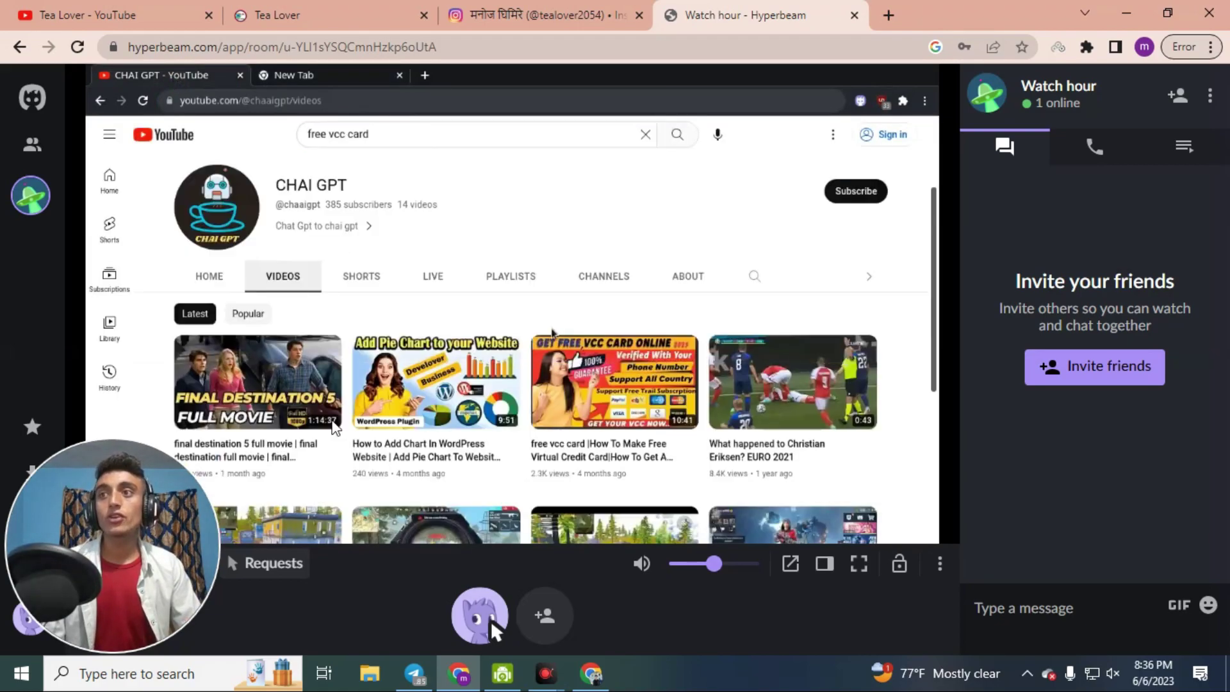
{"action": "left_click", "coordinate": [251, 380]}
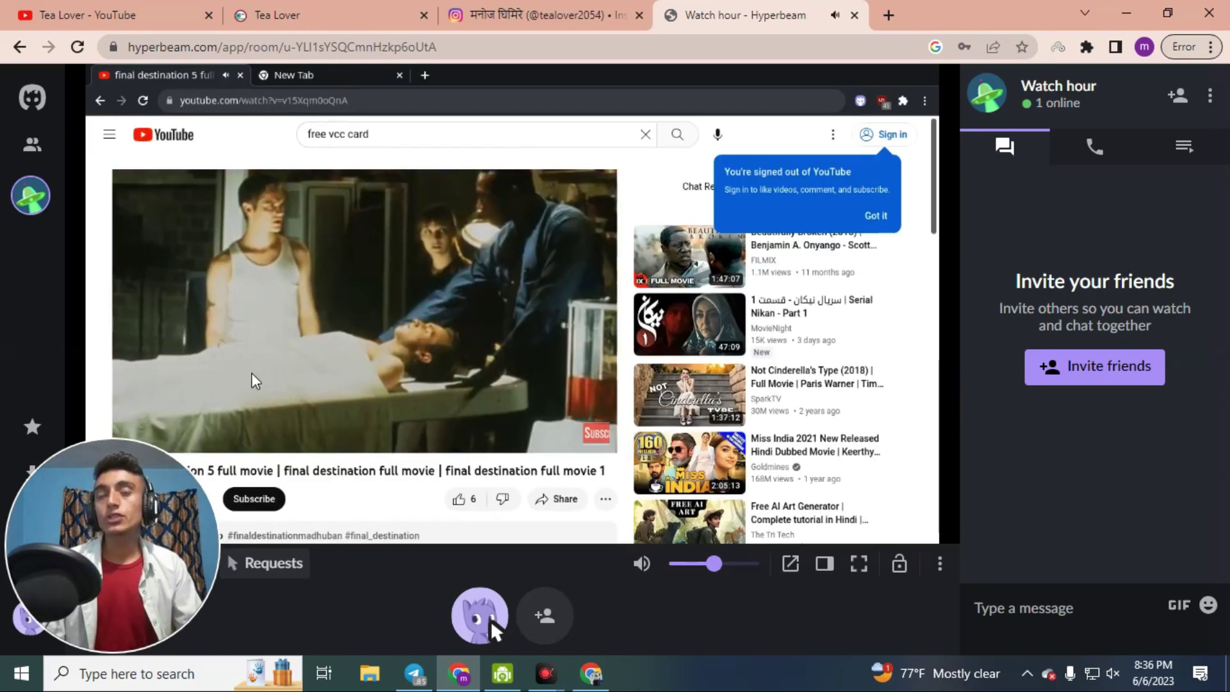
Duplicate the Final Destination 5 video tab several times in the virtual browser.
{"action": "right_click", "coordinate": [378, 256]}
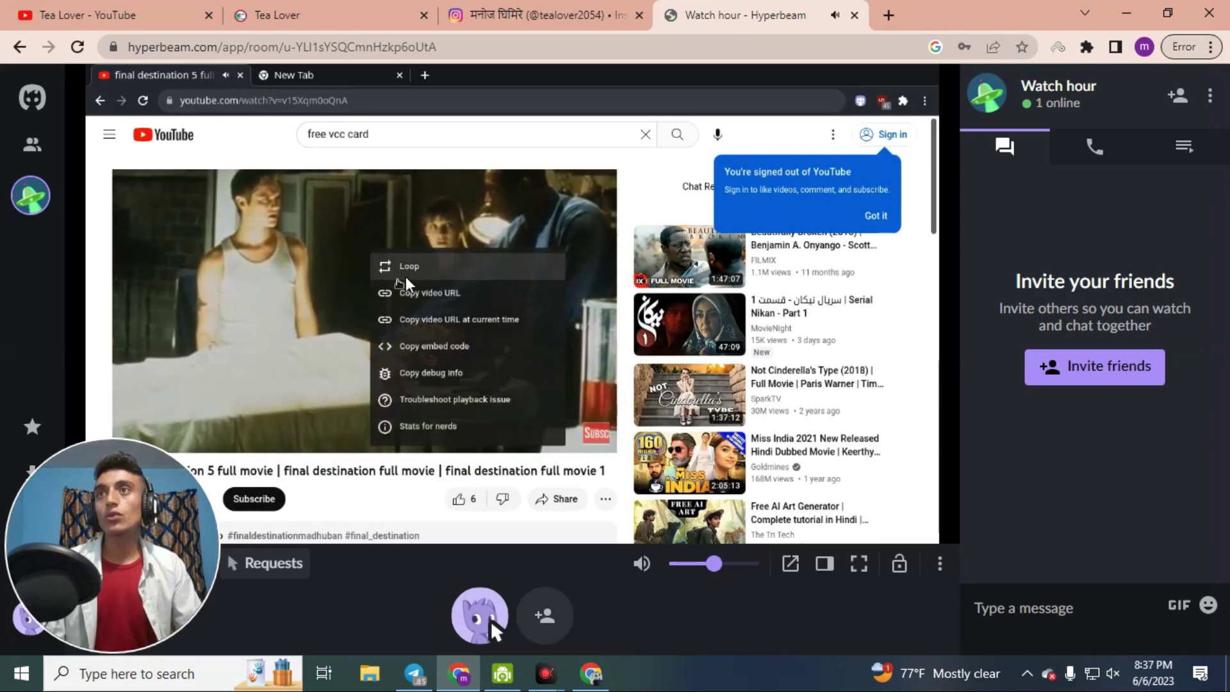
{"action": "left_click", "coordinate": [409, 266]}
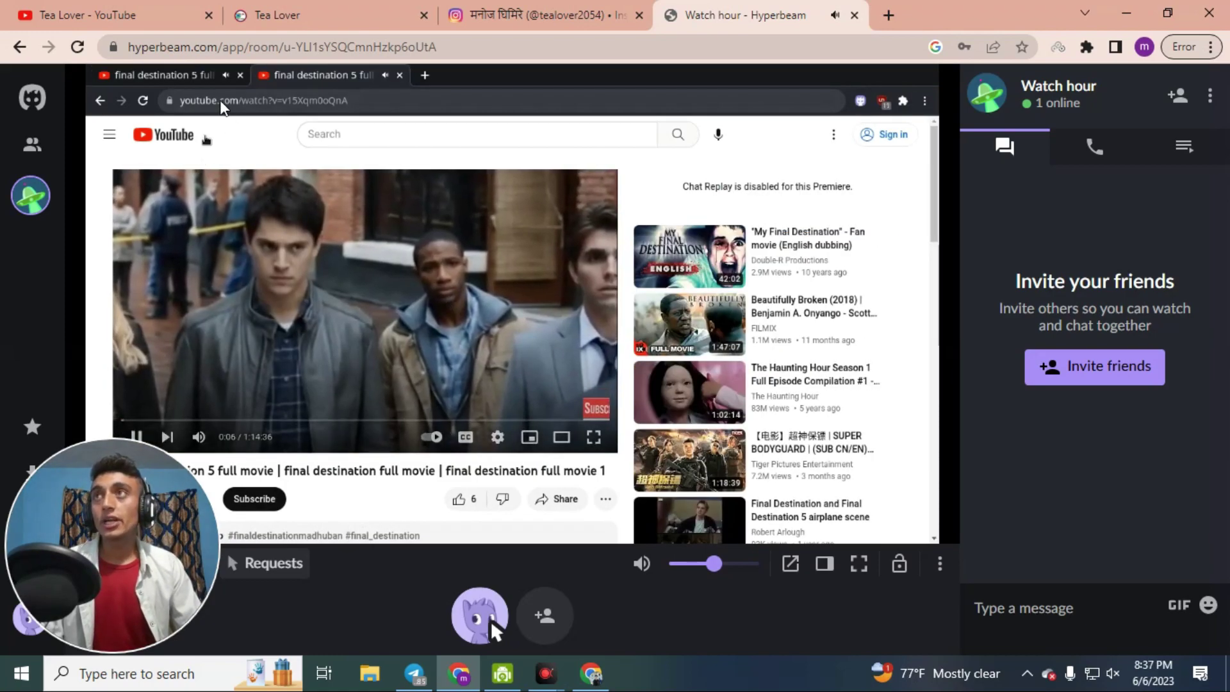
{"action": "right_click", "coordinate": [206, 78]}
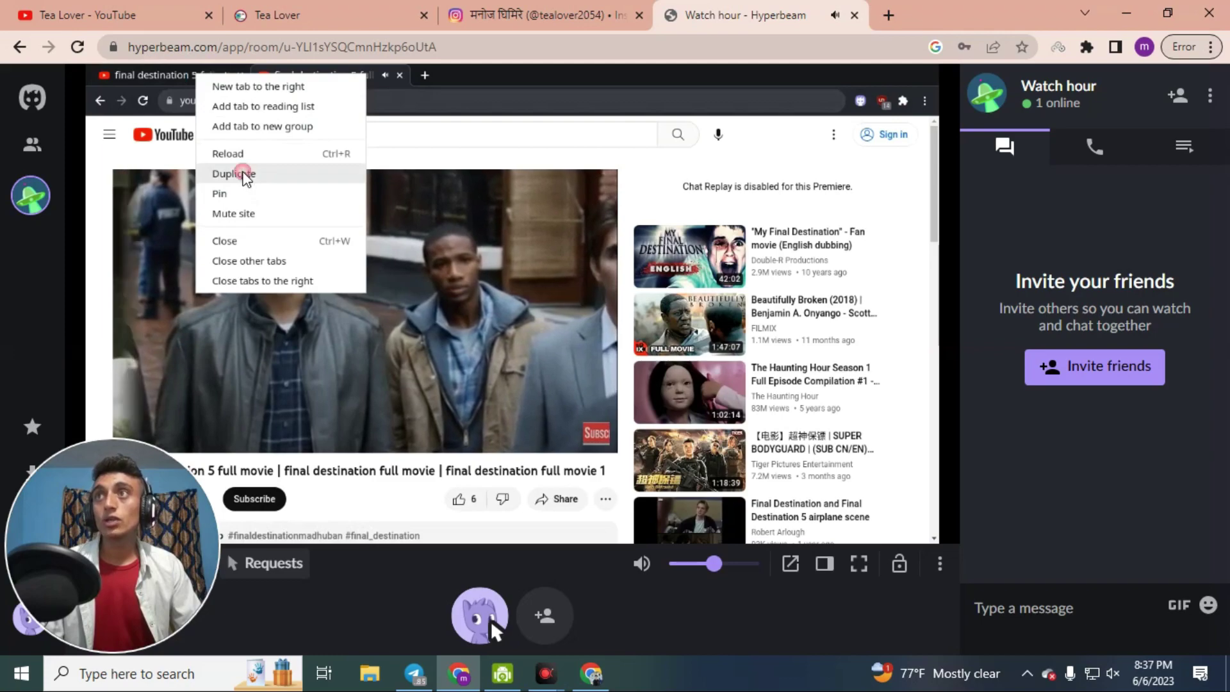
{"action": "left_click", "coordinate": [247, 175]}
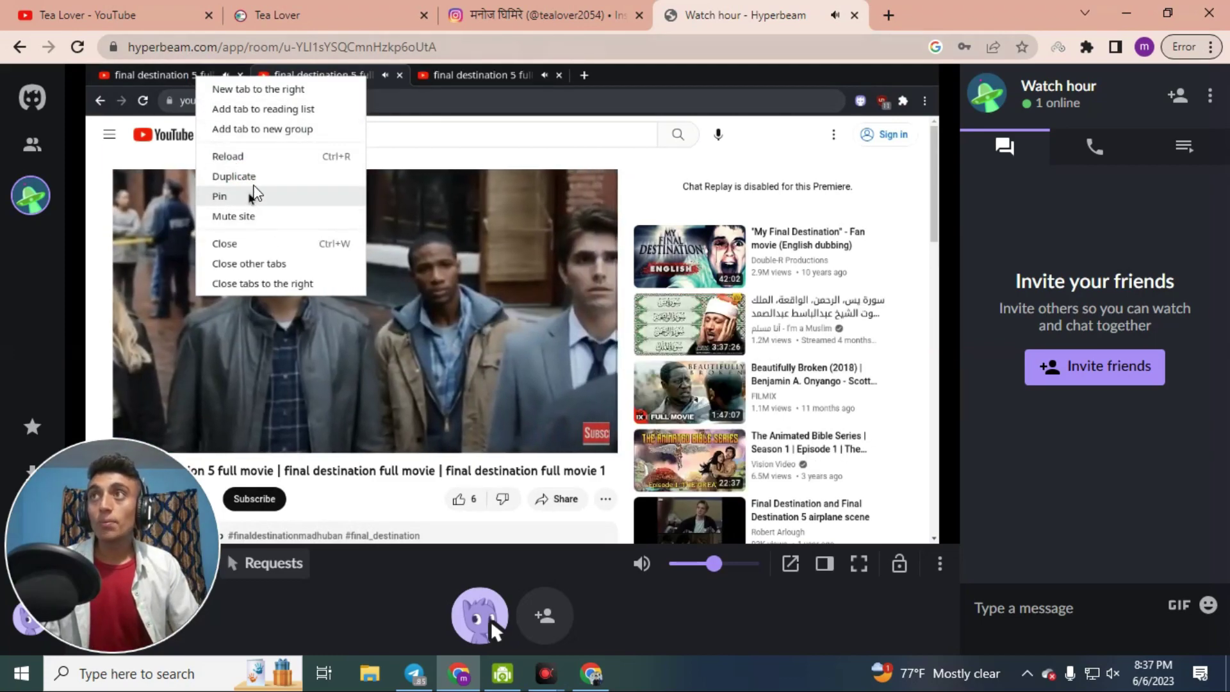
{"action": "left_click", "coordinate": [248, 176]}
{"action": "right_click", "coordinate": [169, 74]}
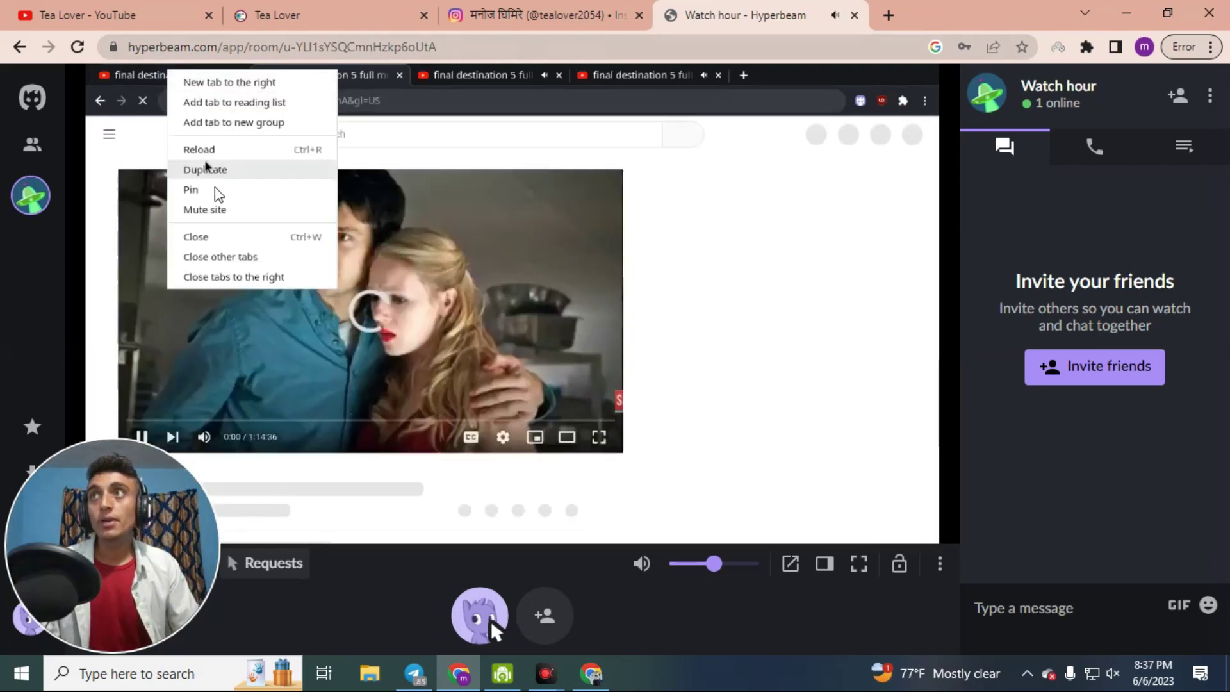
{"action": "left_click", "coordinate": [207, 169]}
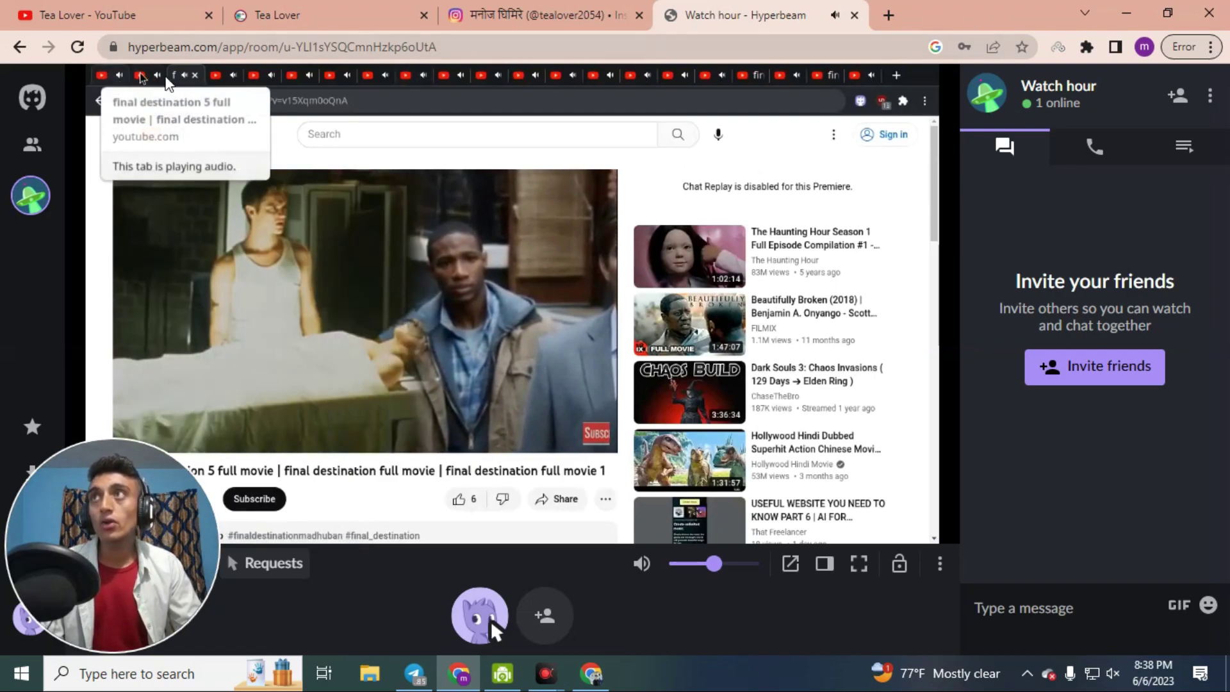
Switch through three of the duplicated tabs to confirm each is playing.
{"action": "left_click", "coordinate": [520, 76]}
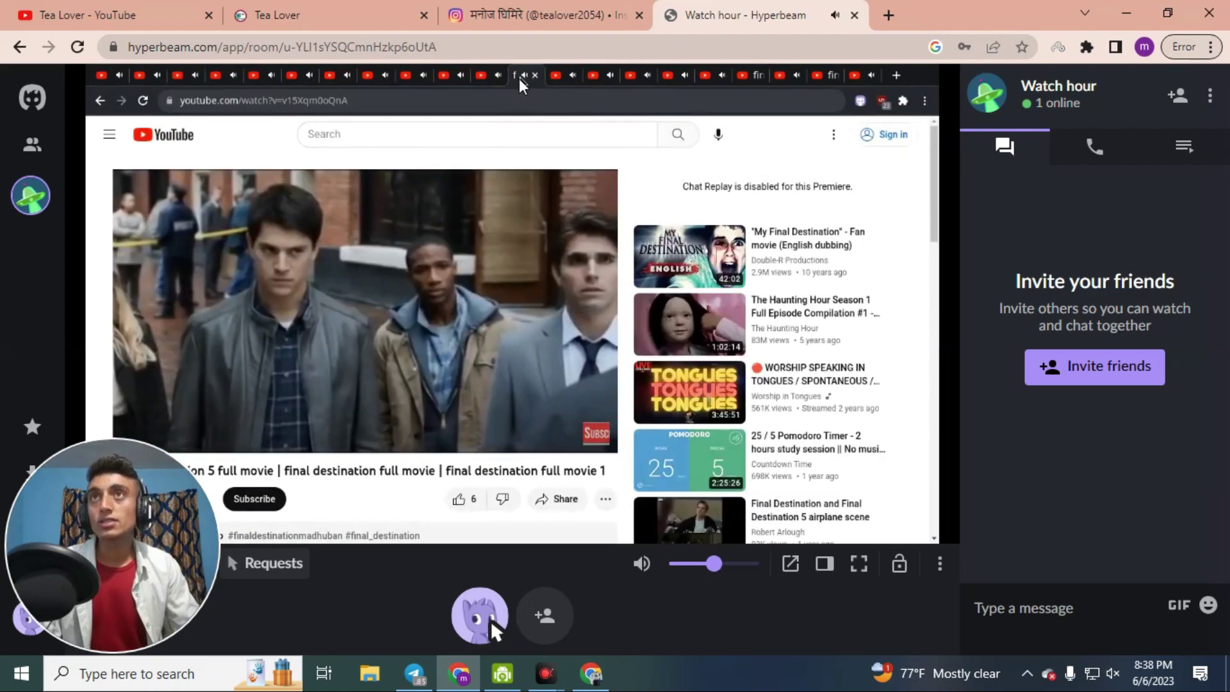
{"action": "left_click", "coordinate": [607, 77]}
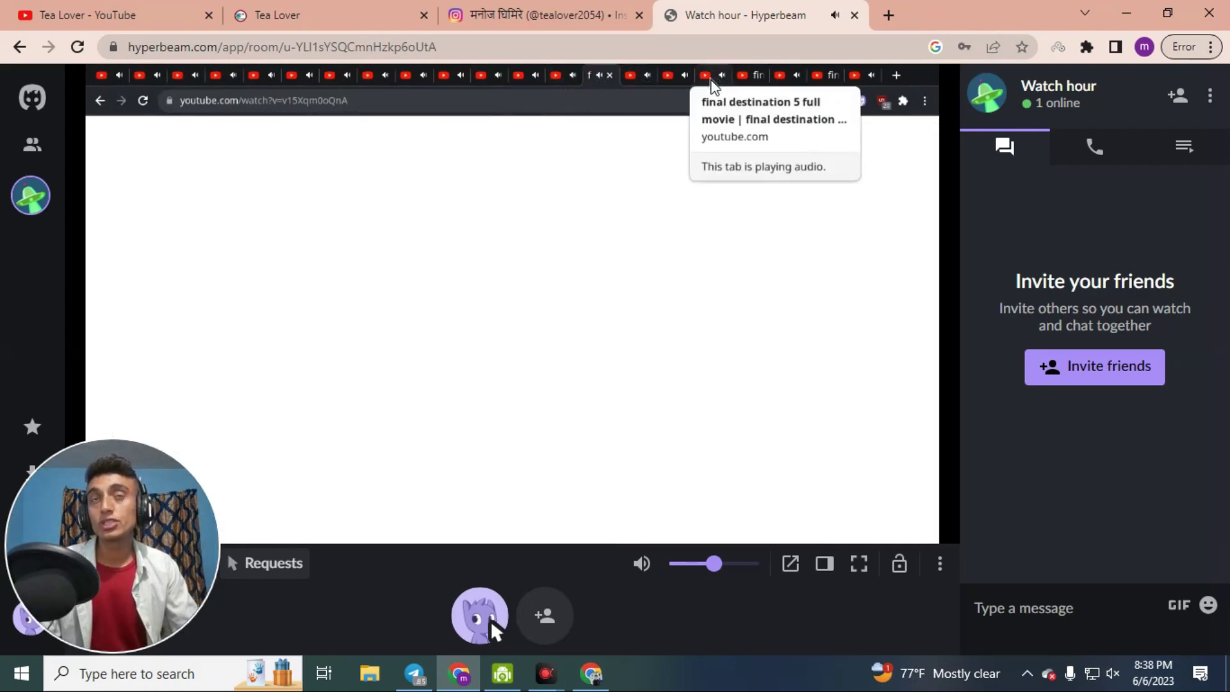
{"action": "left_click", "coordinate": [710, 80]}
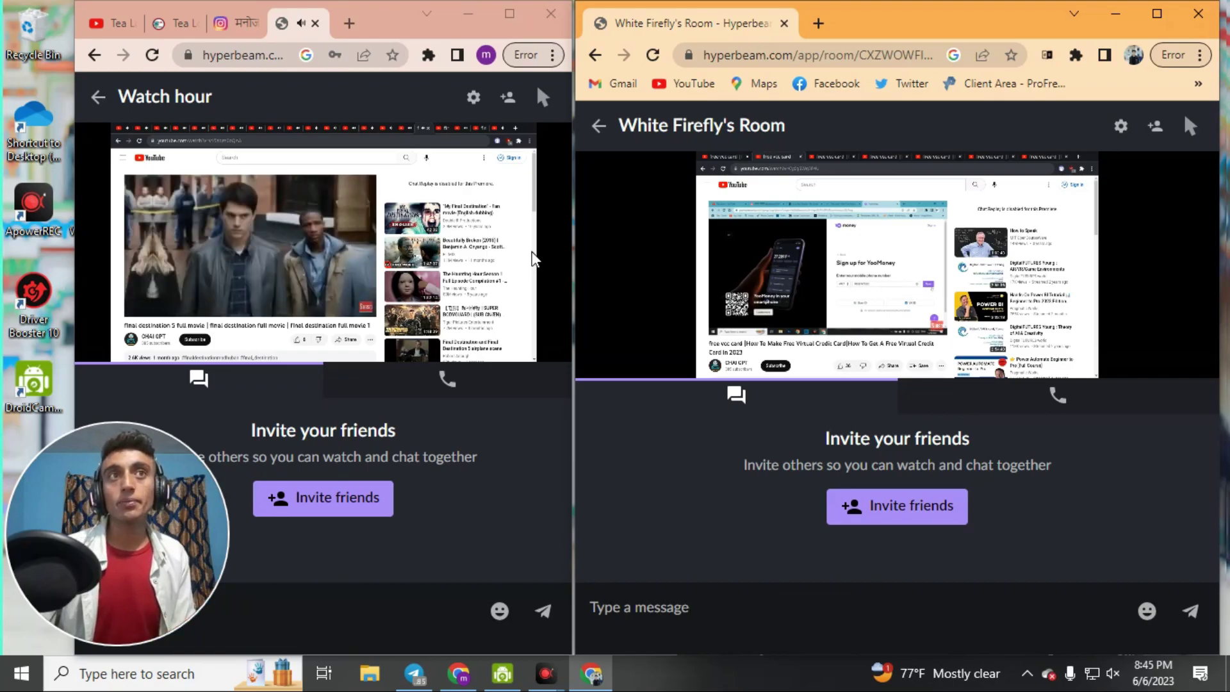
Maximize White Firefly's Room, close a duplicate tab, and search 'check ip' in a new tab.
{"action": "left_click", "coordinate": [1164, 17]}
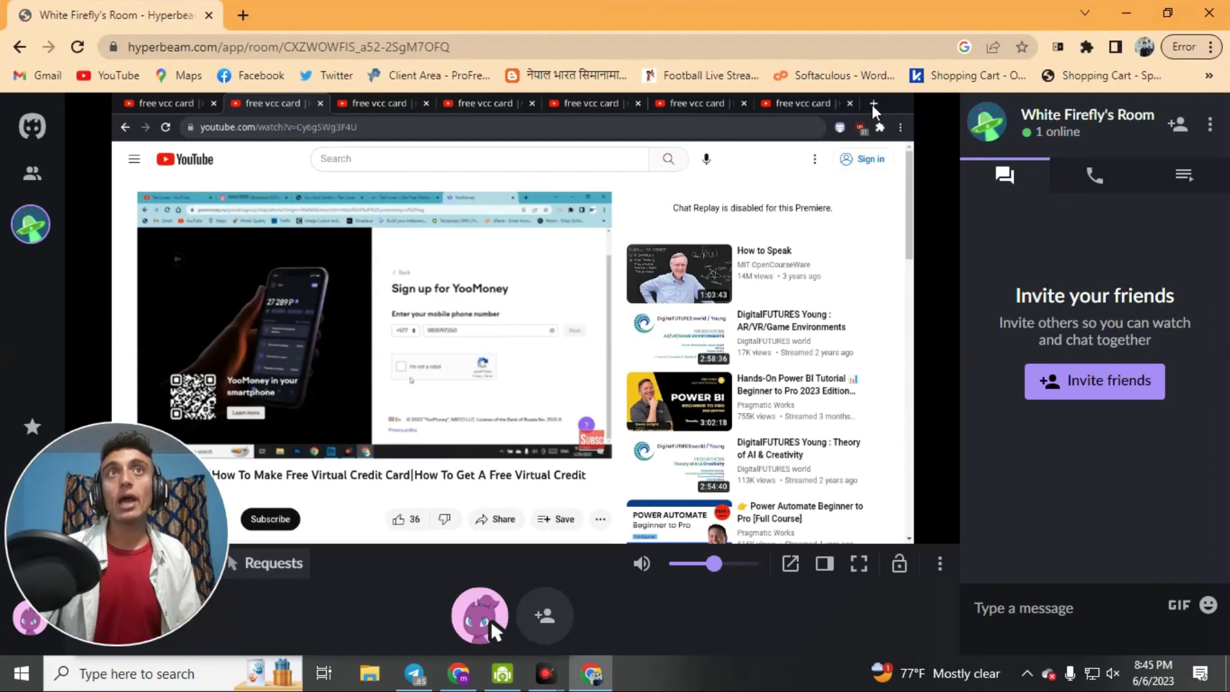
{"action": "key", "text": "ctrl+w"}
{"action": "key", "text": "ctrl+w"}
{"action": "key", "text": "ctrl+w"}
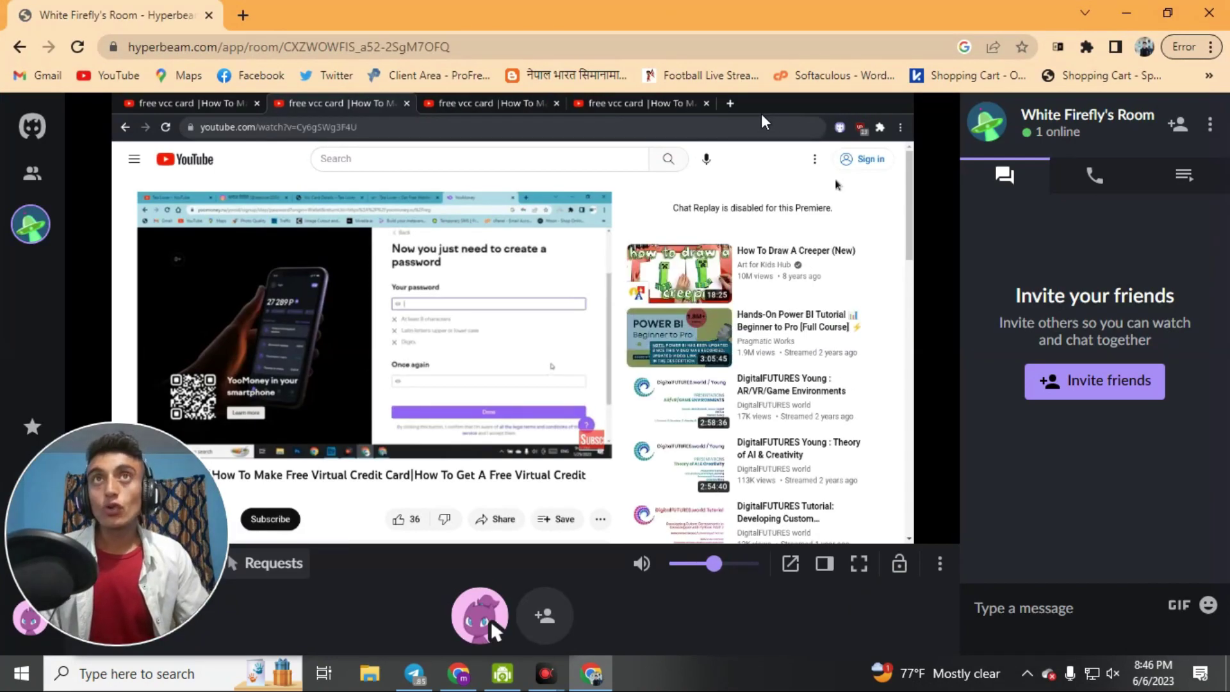
{"action": "left_click", "coordinate": [728, 103]}
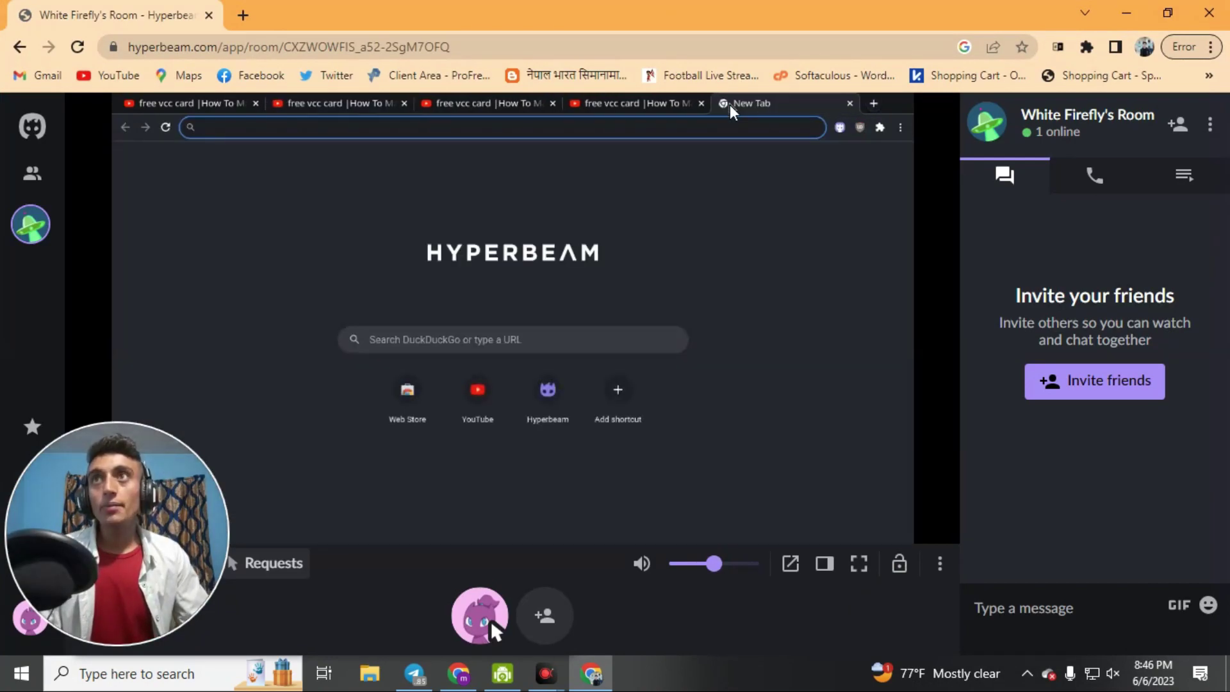
{"action": "type", "text": "check ip"}
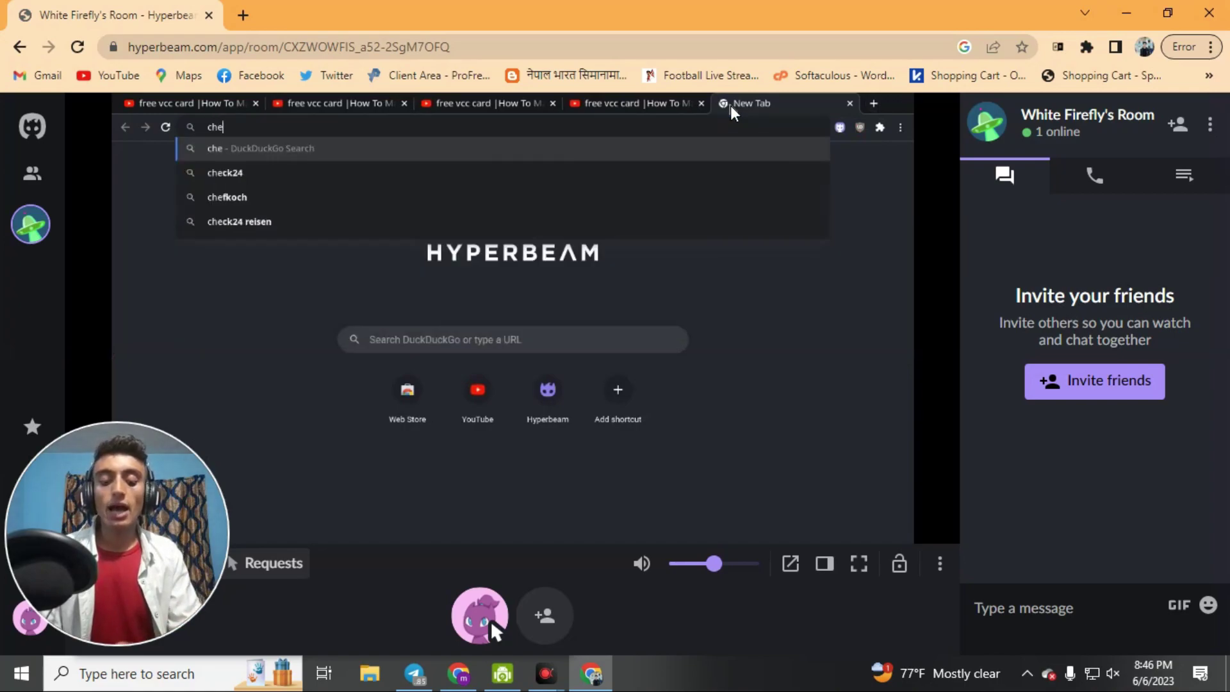
{"action": "key", "text": "Return"}
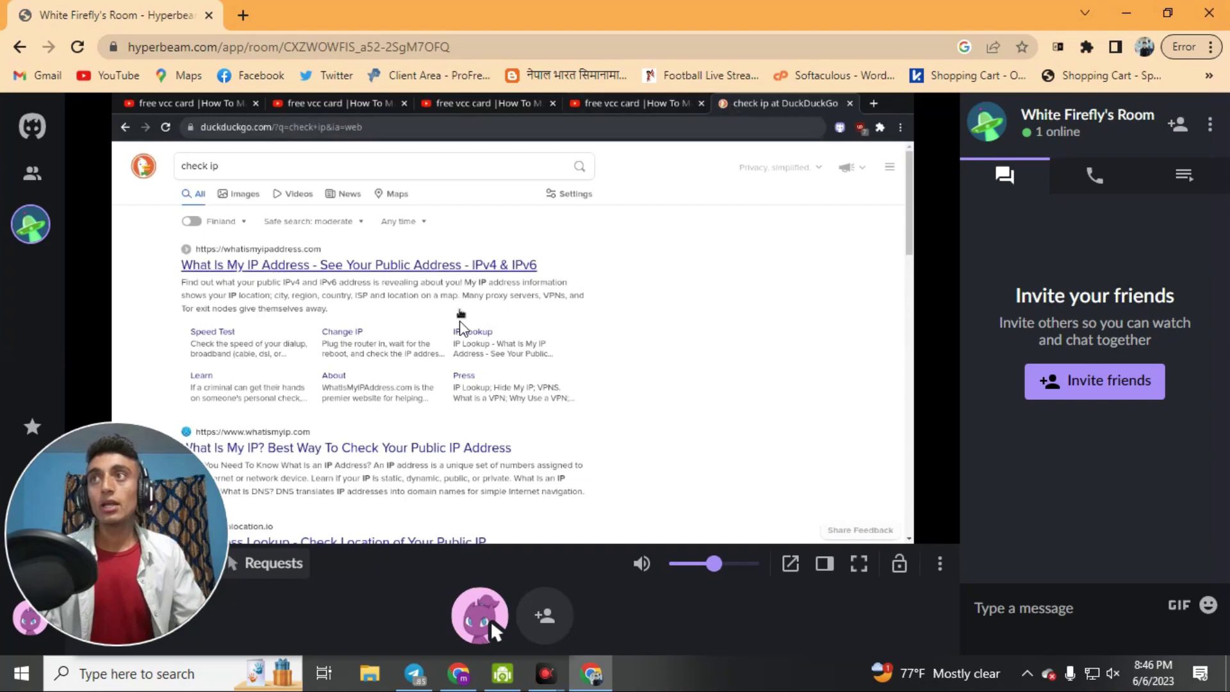
{"action": "scroll", "coordinate": [461, 317], "scroll_direction": "down", "scroll_amount": 1}
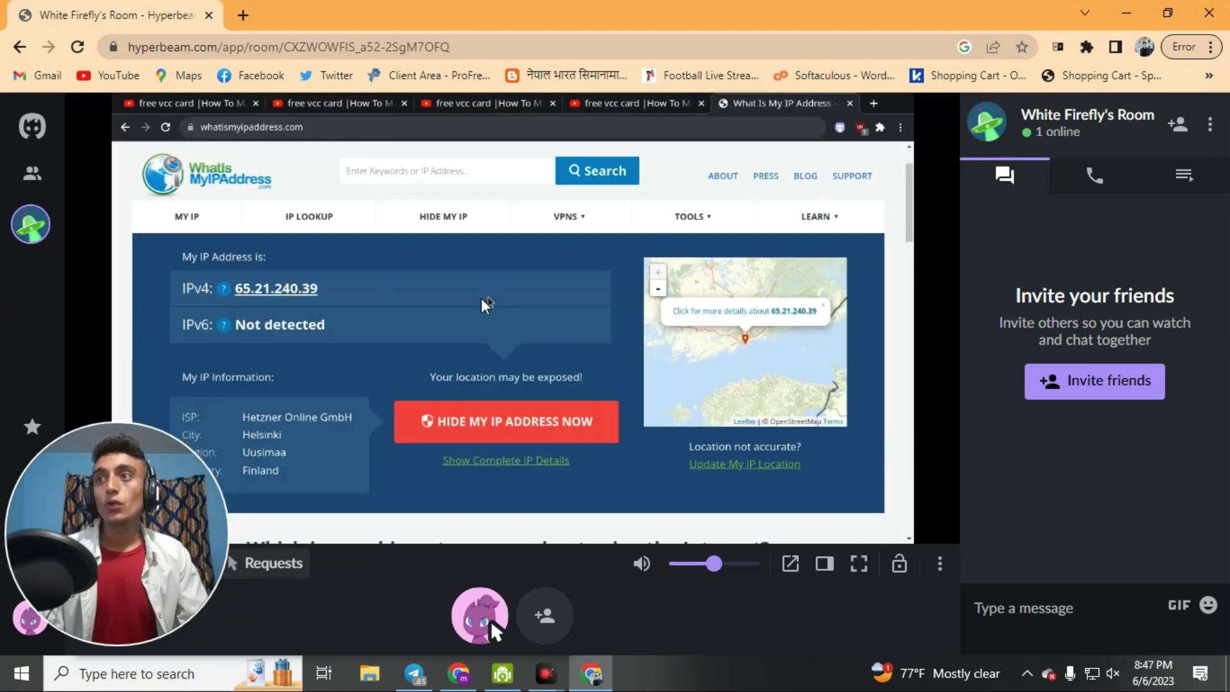
{"action": "scroll", "coordinate": [341, 394], "scroll_direction": "down", "scroll_amount": 1}
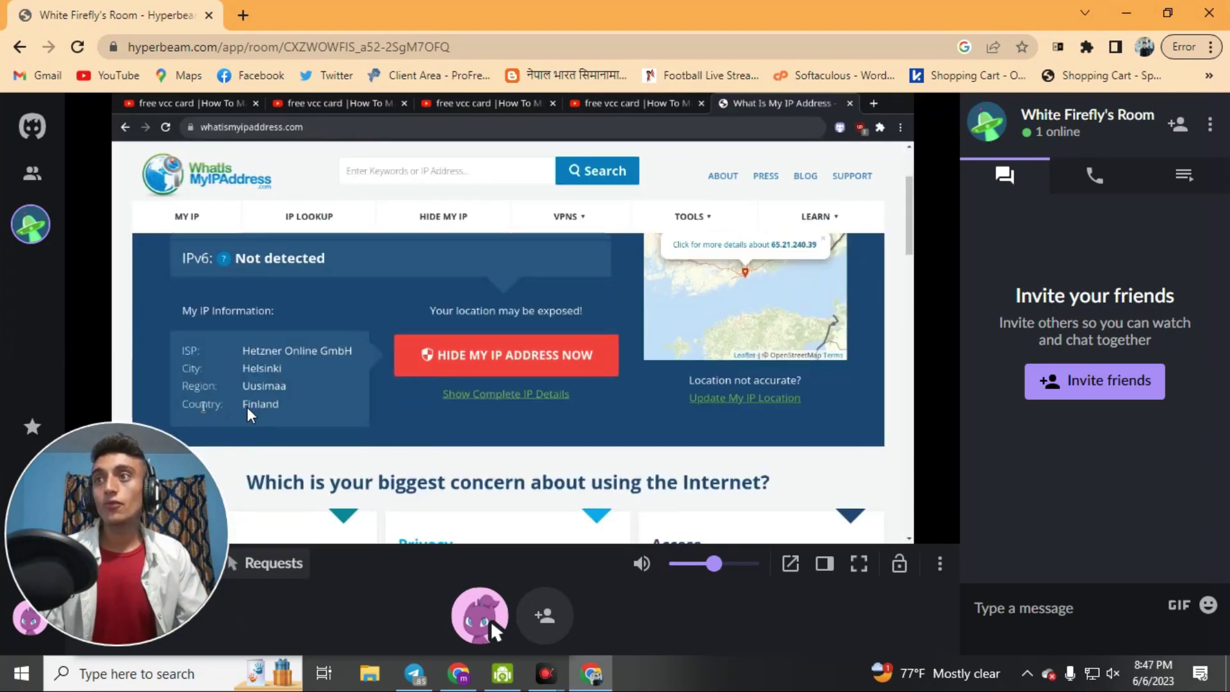
{"action": "scroll", "coordinate": [271, 413], "scroll_direction": "up", "scroll_amount": 2}
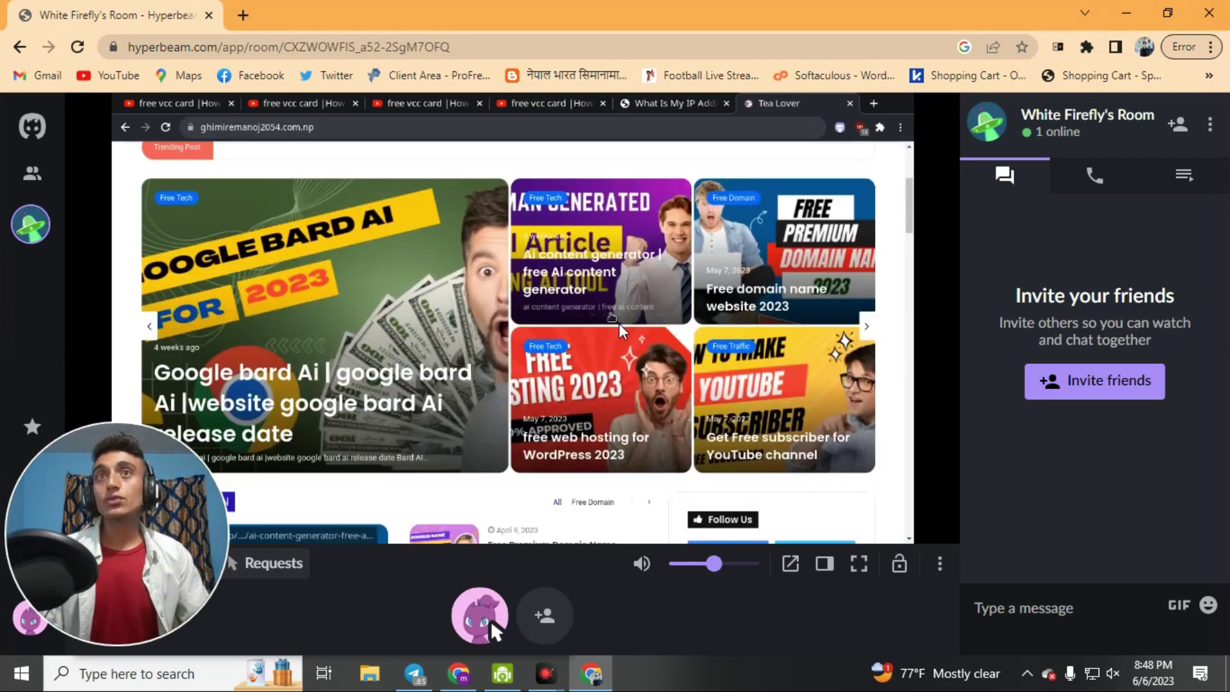
Browse the Tea Lover site, open the Arizona ASU ID card post, then reload the room page.
{"action": "scroll", "coordinate": [624, 301], "scroll_direction": "down", "scroll_amount": 8}
{"action": "scroll", "coordinate": [642, 349], "scroll_direction": "down", "scroll_amount": 10}
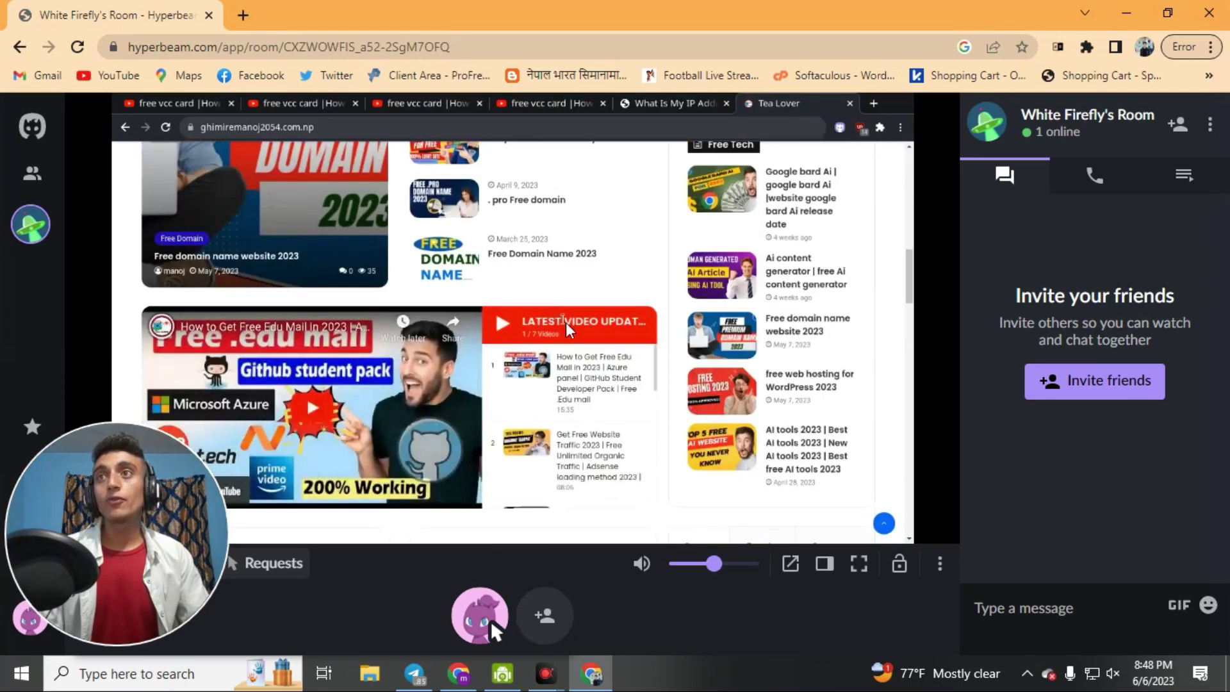
{"action": "scroll", "coordinate": [564, 346], "scroll_direction": "down", "scroll_amount": 6}
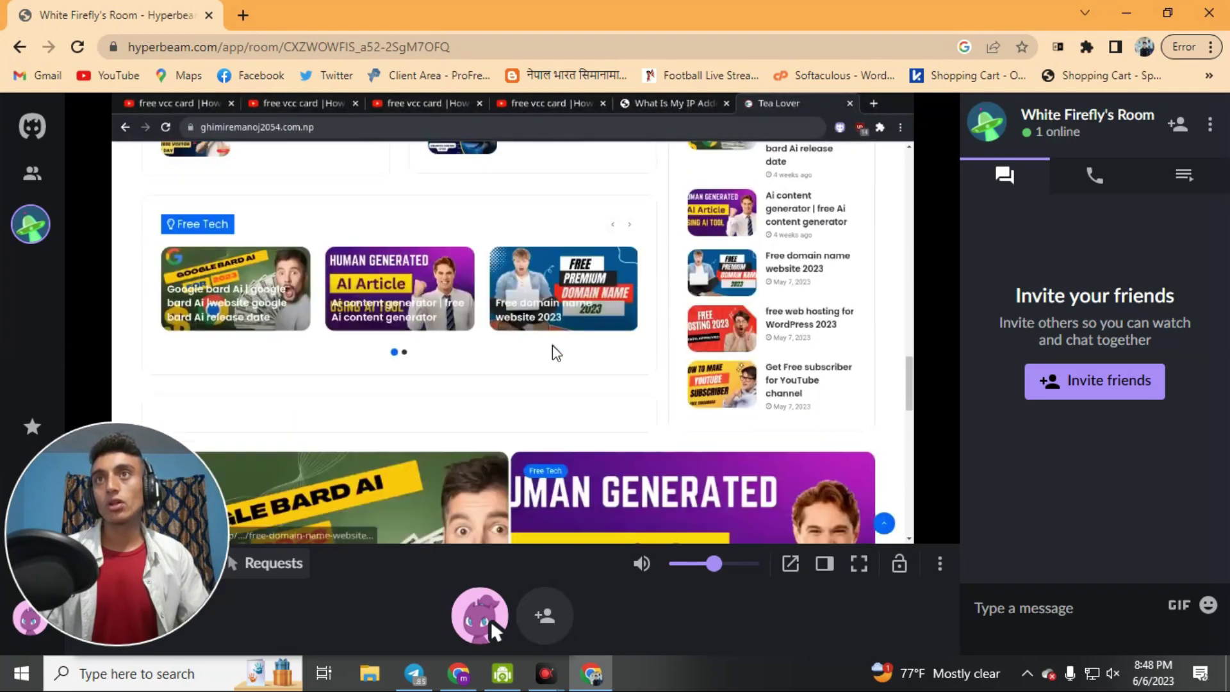
{"action": "scroll", "coordinate": [555, 349], "scroll_direction": "down", "scroll_amount": 8}
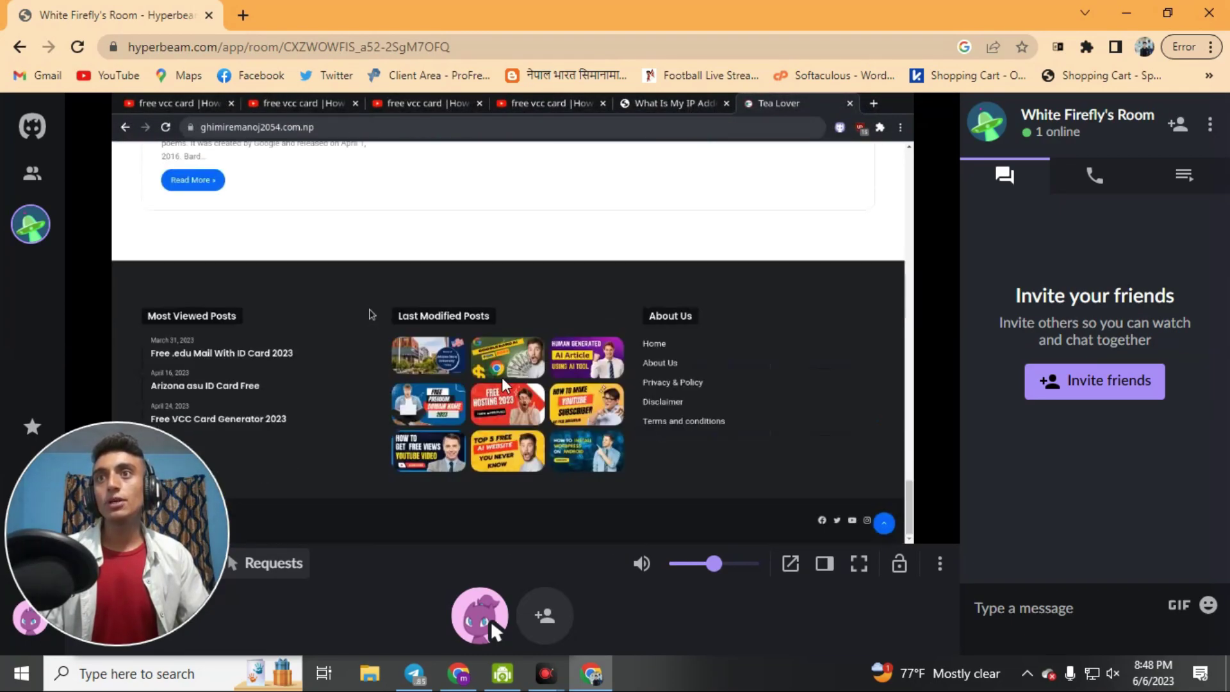
{"action": "left_click", "coordinate": [439, 361]}
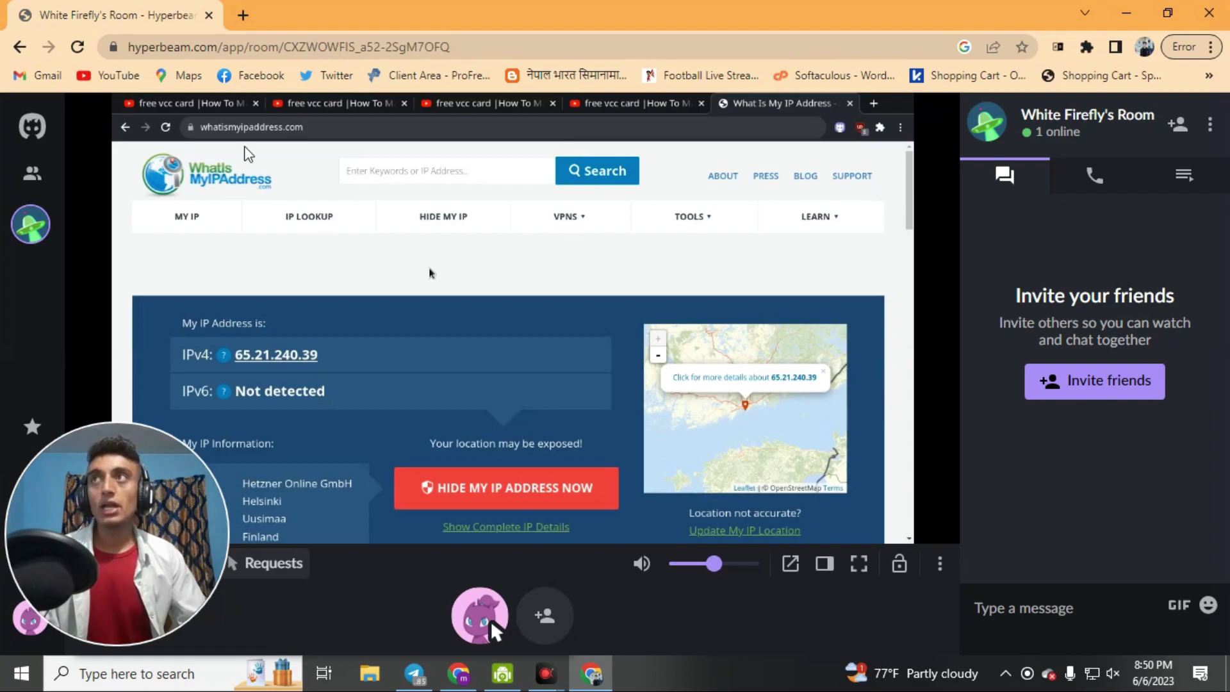
{"action": "left_click", "coordinate": [77, 46]}
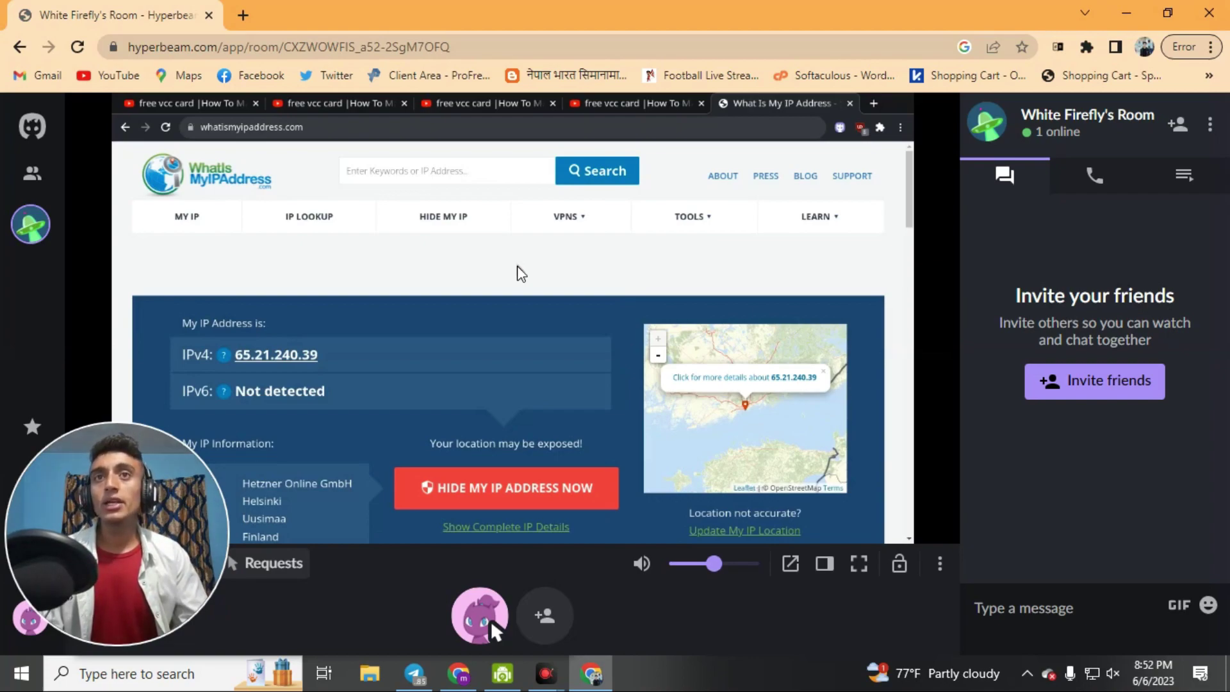
Minimize White Firefly's Room, maximize Watch hour, and move from the Instagram tab to Tea Lover's YouTube.
{"action": "left_click", "coordinate": [1133, 10]}
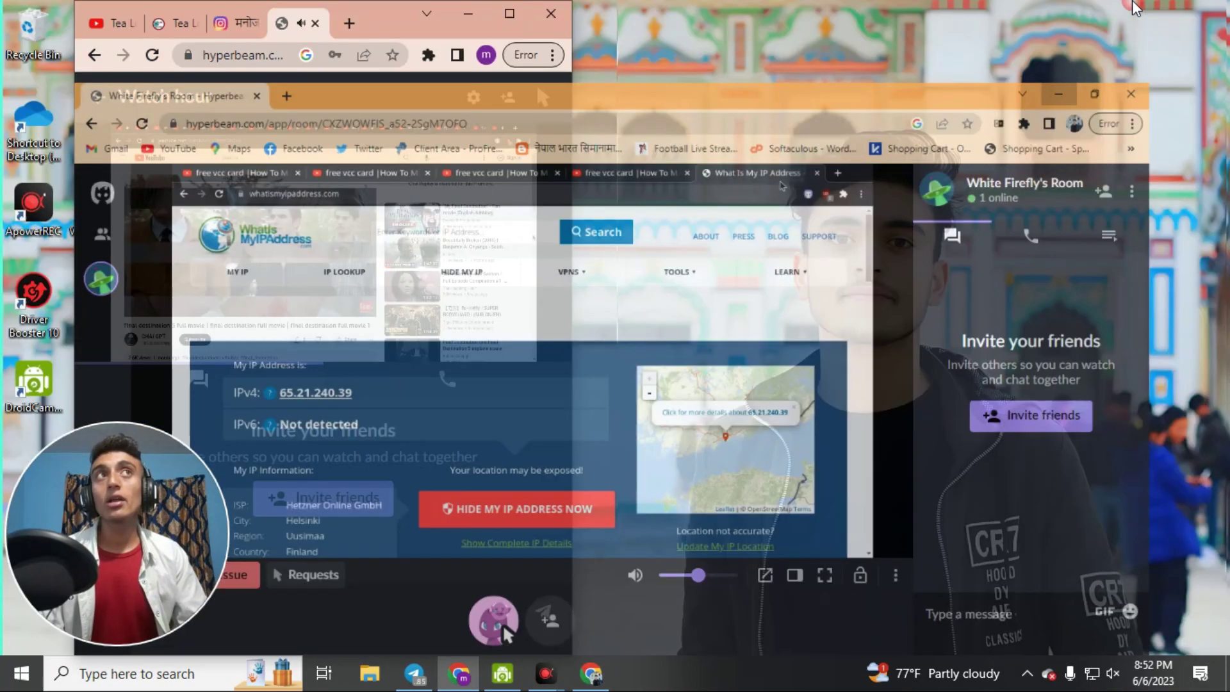
{"action": "left_click", "coordinate": [504, 14]}
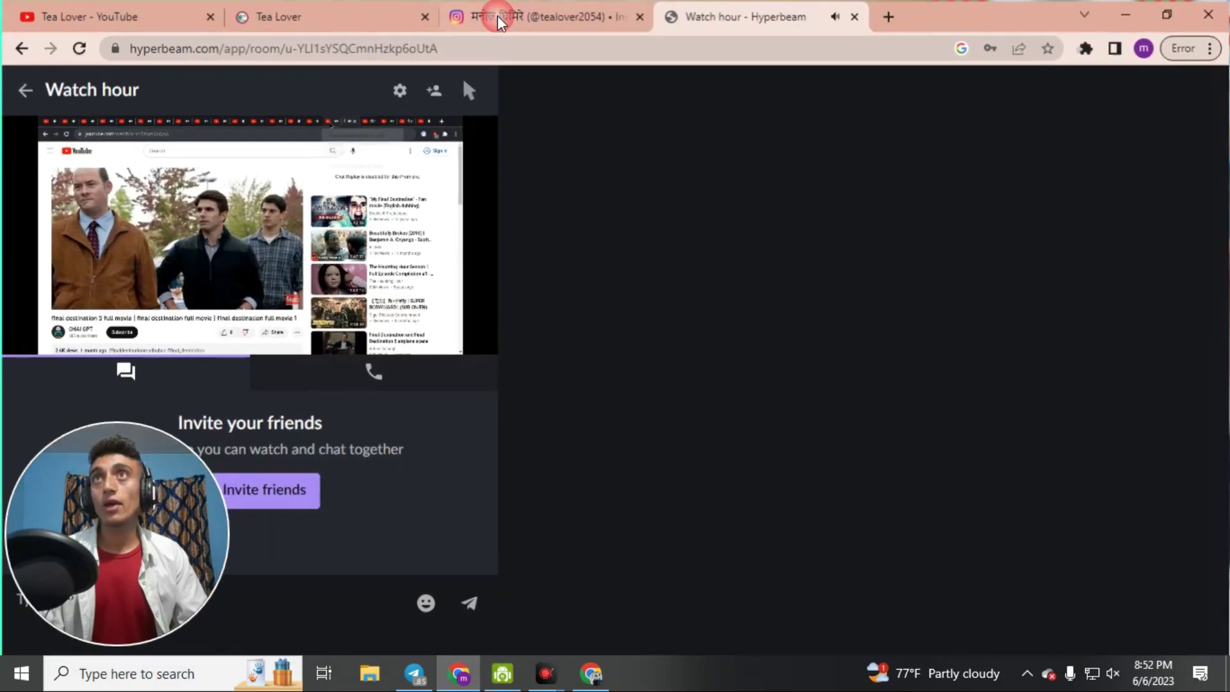
{"action": "left_click", "coordinate": [498, 18]}
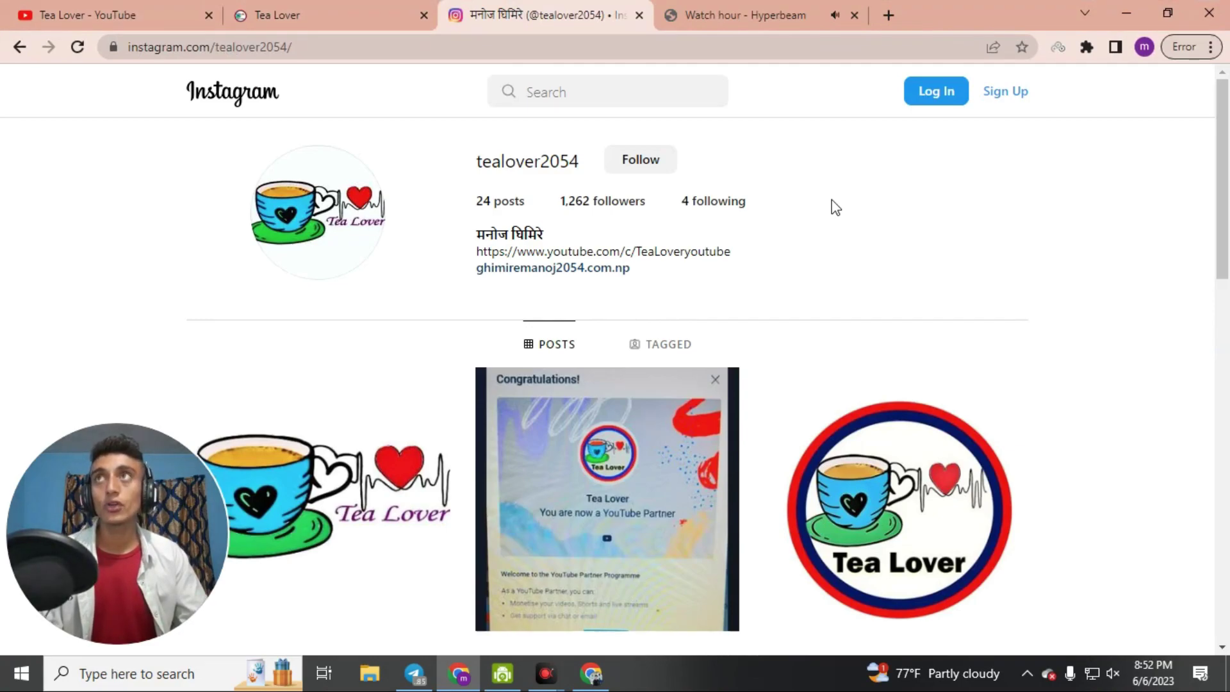
{"action": "key", "text": "ctrl+1"}
{"action": "scroll", "coordinate": [1223, 148], "scroll_direction": "down", "scroll_amount": 5}
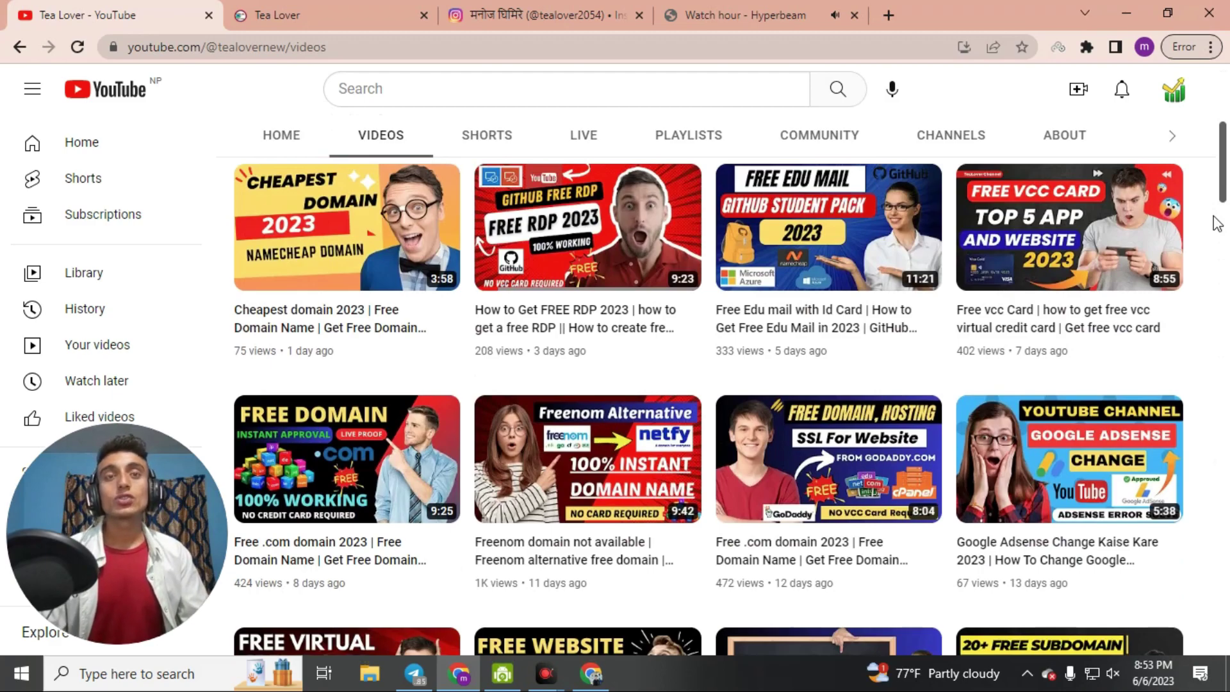
Scroll Tea Lover's Videos page down to older uploads like free hosting 2023.
{"action": "scroll", "coordinate": [1216, 224], "scroll_direction": "down", "scroll_amount": 7}
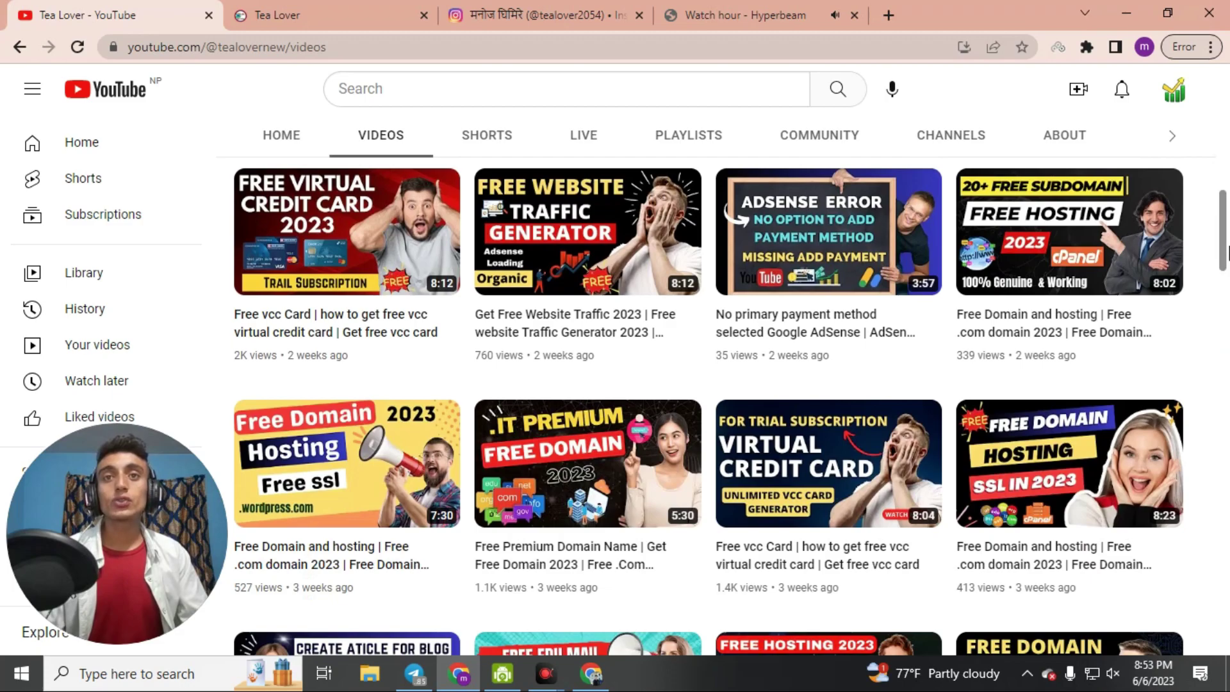
{"action": "scroll", "coordinate": [1227, 253], "scroll_direction": "down", "scroll_amount": 5}
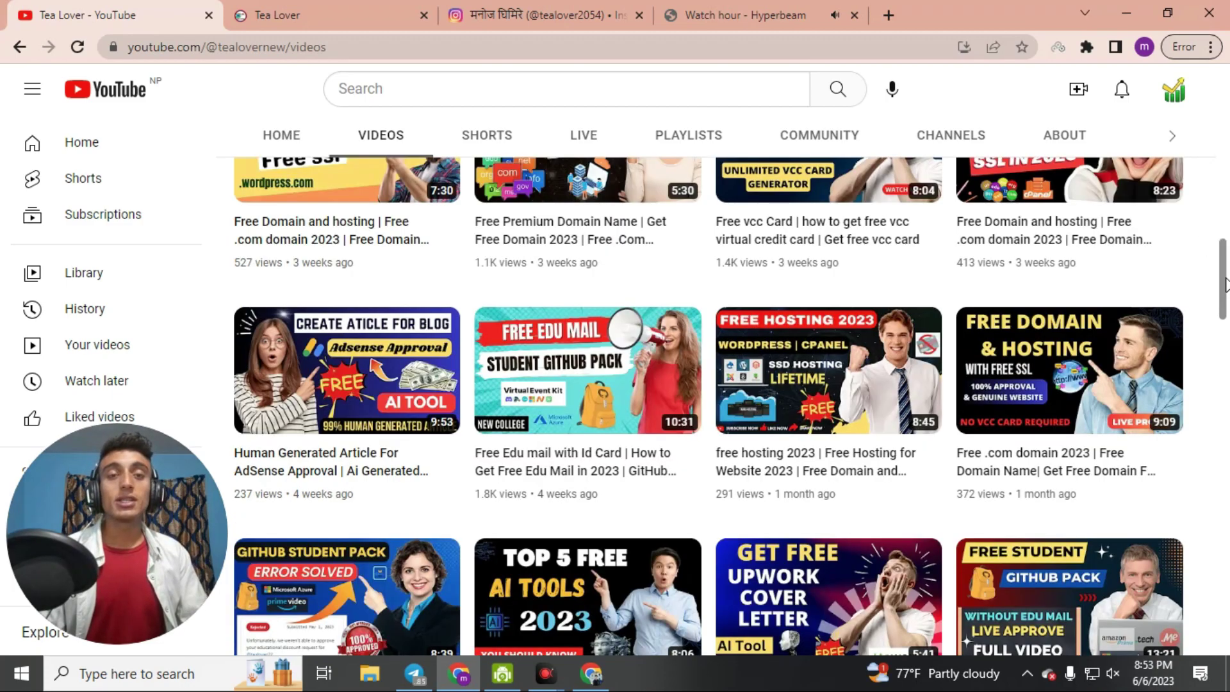